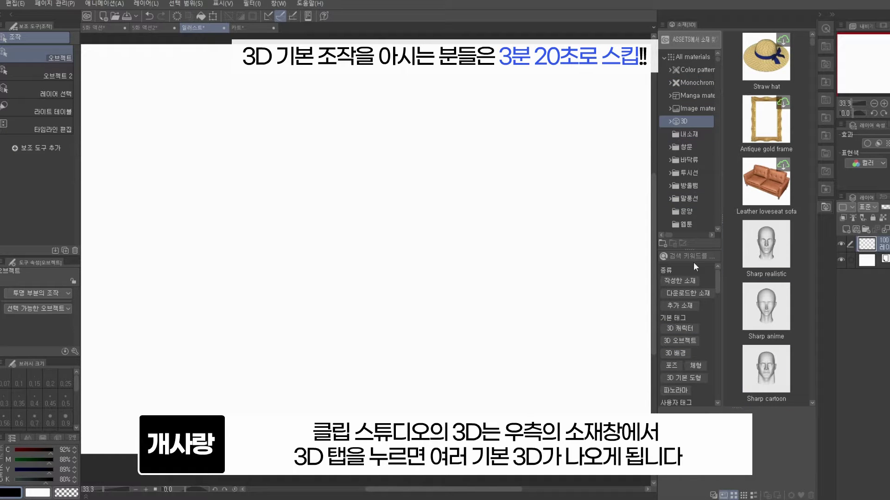
Step: Browse the 3D materials by basic tag, covering characters, objects, backgrounds, poses, body types and primitives
click(679, 329)
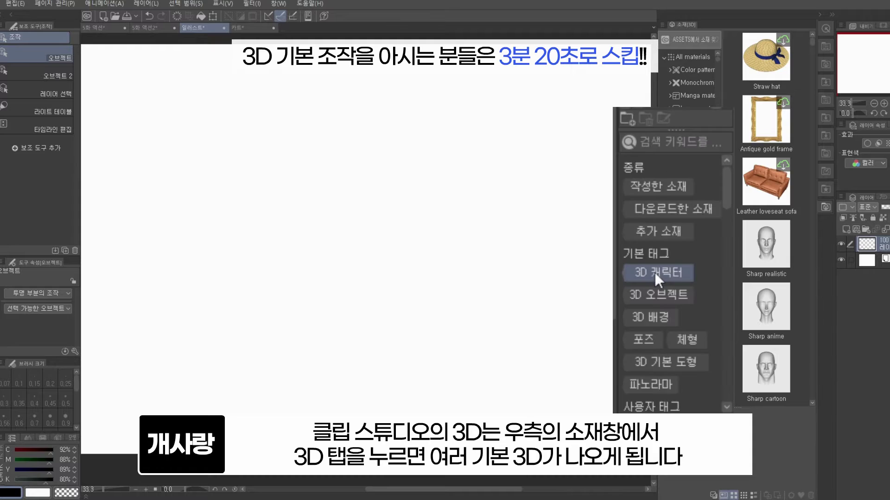
click(677, 341)
click(651, 318)
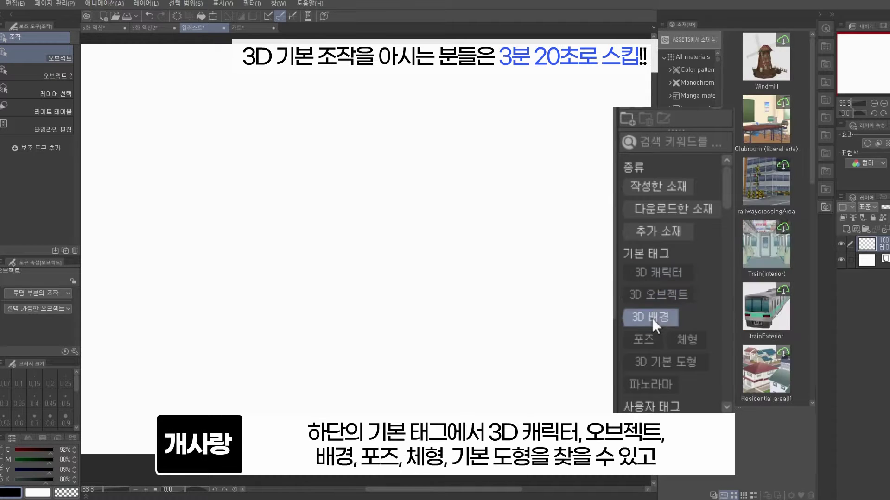
click(647, 343)
click(682, 339)
click(652, 360)
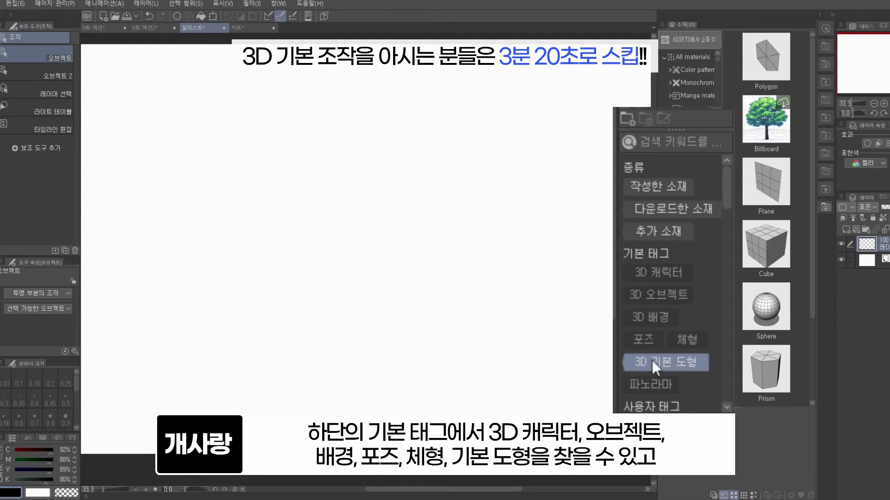
click(646, 341)
click(675, 341)
click(657, 317)
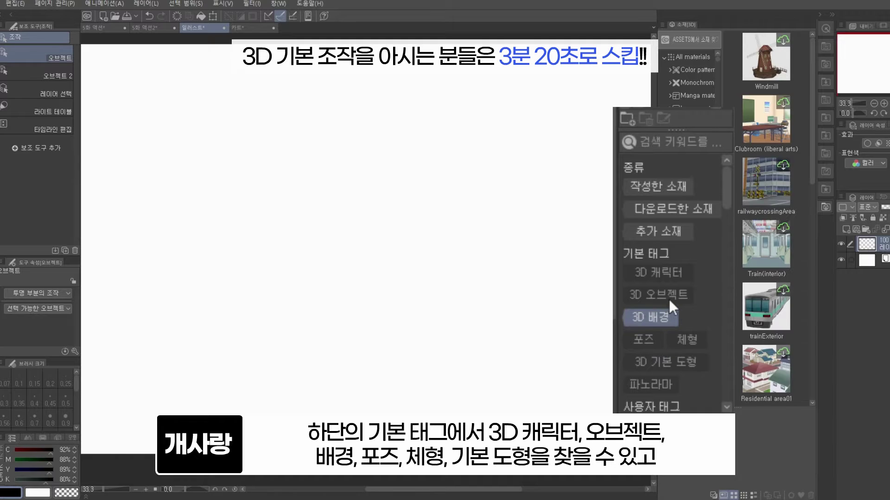
click(668, 299)
click(662, 315)
click(646, 340)
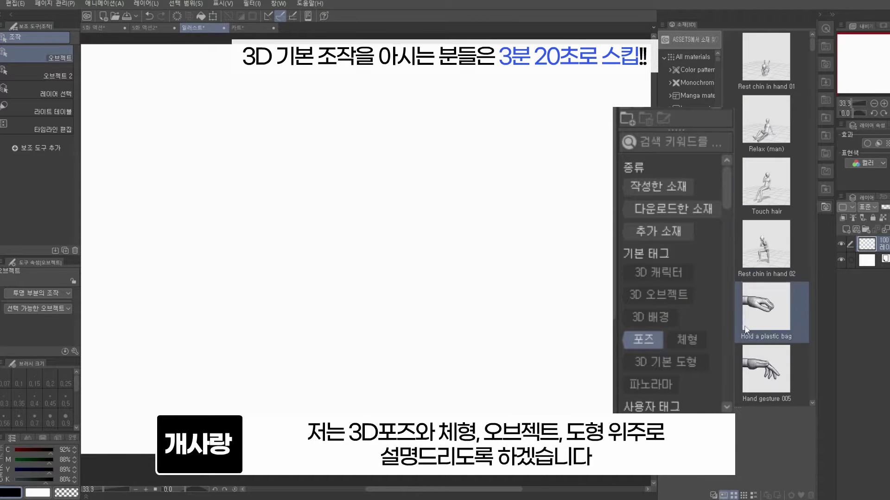
Step: Filter the 3D materials by body type (체형) and place the 3D drawing figure-Ver.2 (Male) on the canvas
click(679, 341)
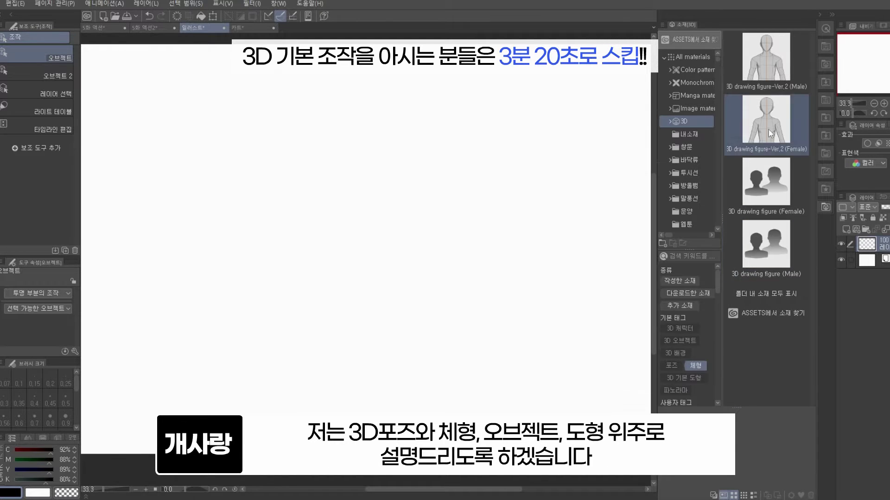
mouse_move(765, 60)
mouse_down()
mouse_move(523, 253)
mouse_move(398, 317)
mouse_up()
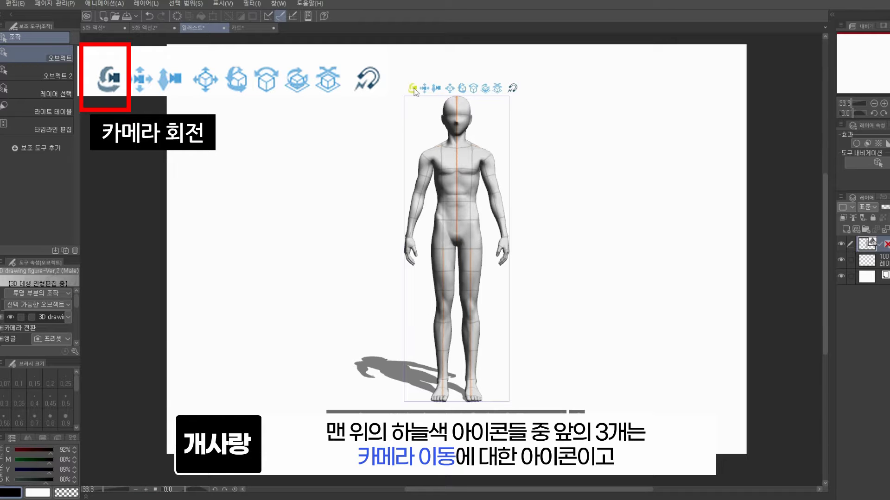
Step: Rotate and pan the camera around the male figure with the camera manipulators
drag(413, 88, 422, 123)
drag(426, 89, 544, 24)
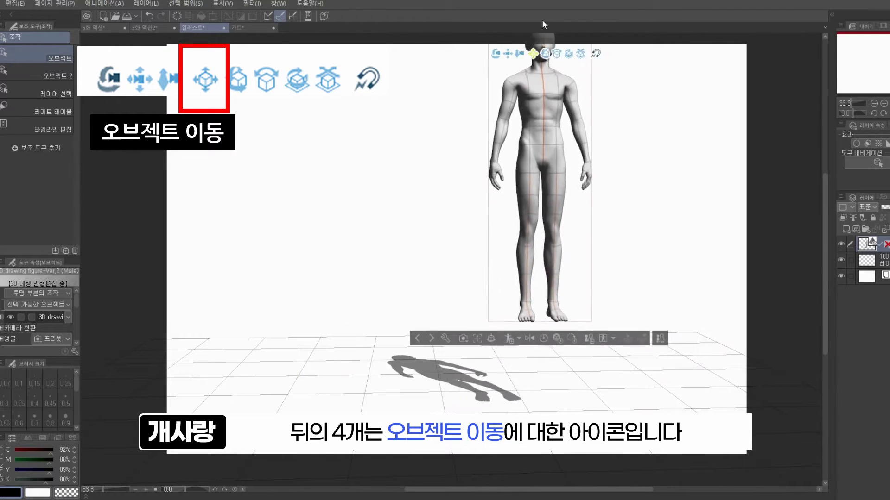
Step: Undo the figure's last move, and try rotating, tilting and turning it on the floor with the object manipulators
key(ctrl+z)
drag(445, 99, 446, 195)
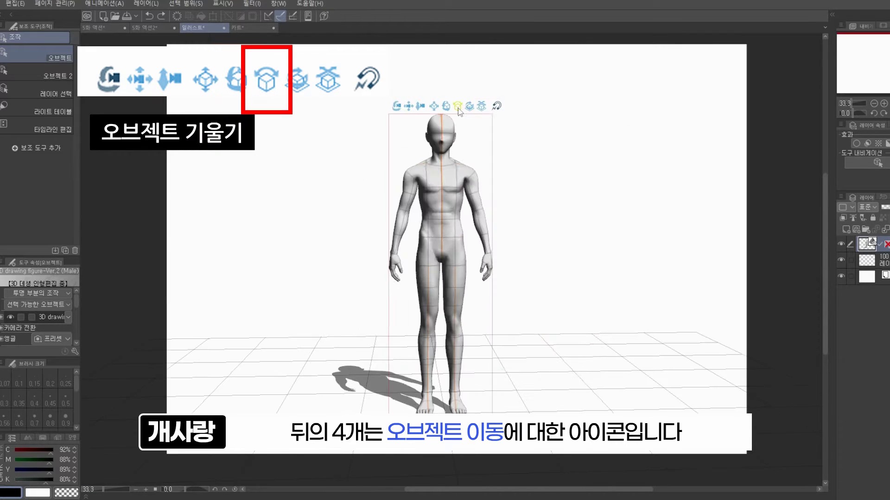
drag(461, 103, 510, 153)
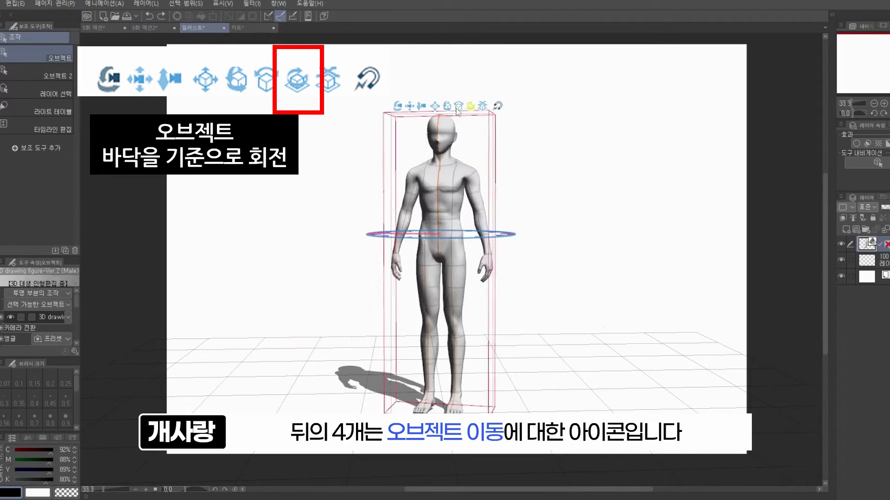
drag(457, 107, 578, 109)
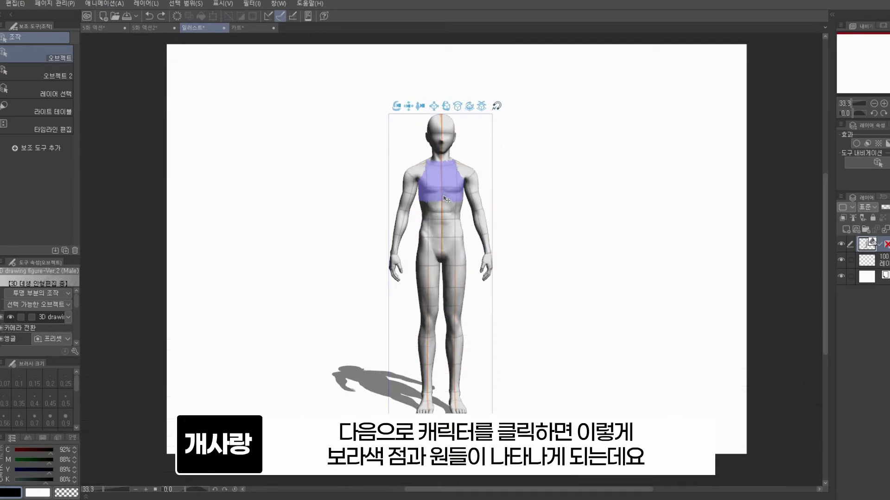
Step: Try posing the figure's left arm by pulling the body directly and by moving its wrist control point
click(447, 200)
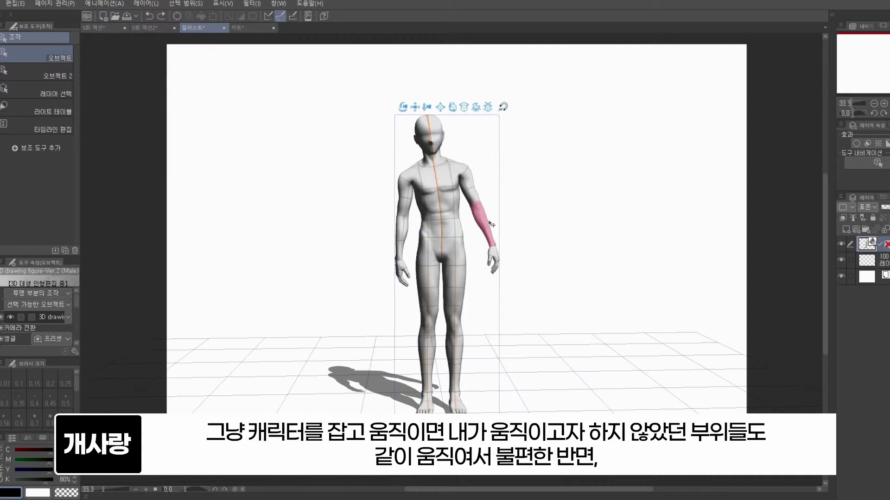
drag(483, 258, 377, 139)
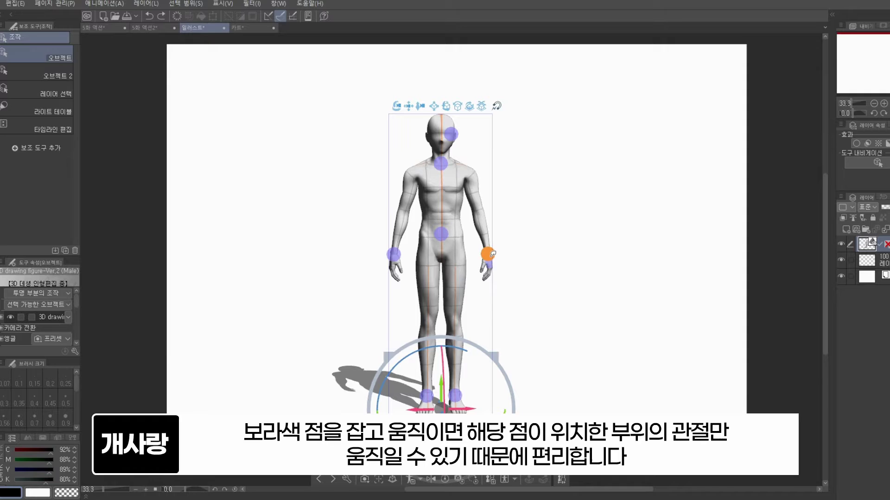
drag(492, 254, 461, 254)
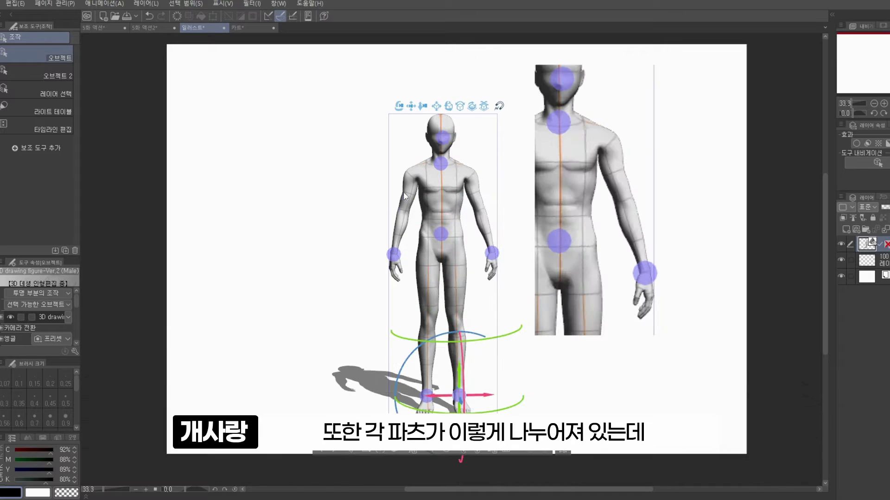
Step: Select the figure's left upper arm and rotate it outward, away from the body, along its rotation arcs
click(440, 189)
click(470, 190)
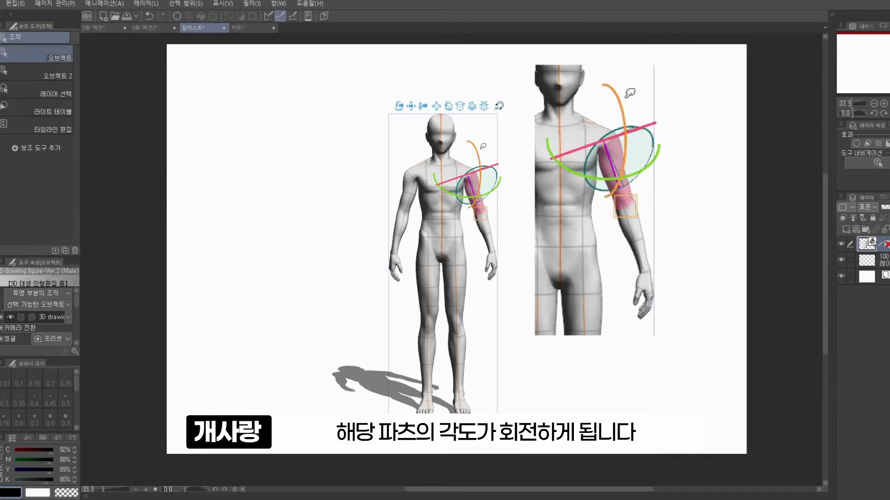
drag(473, 171, 484, 176)
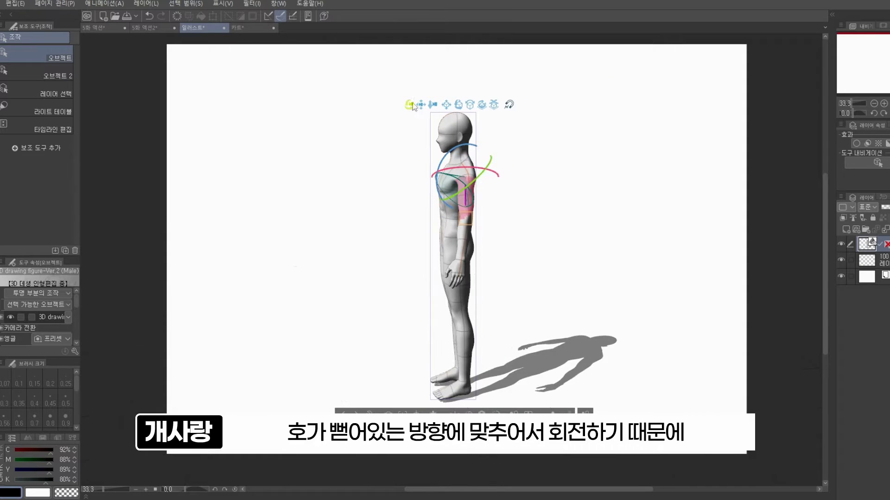
drag(413, 107, 550, 111)
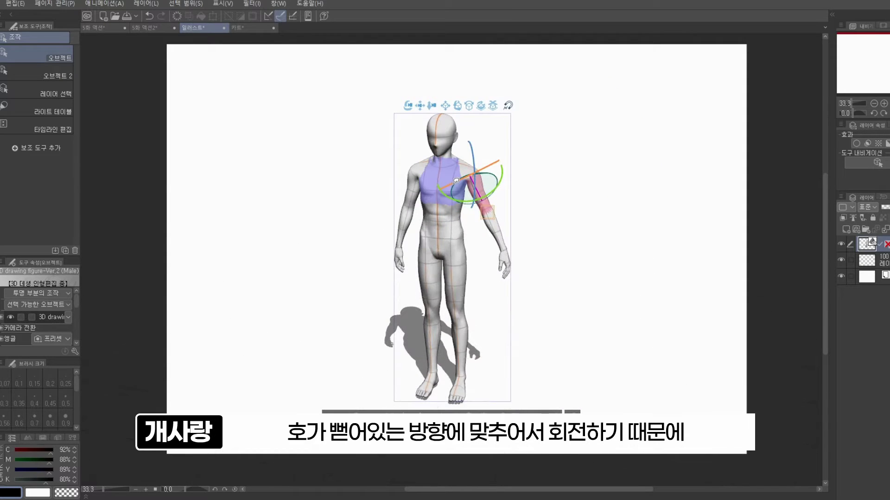
drag(456, 182, 477, 213)
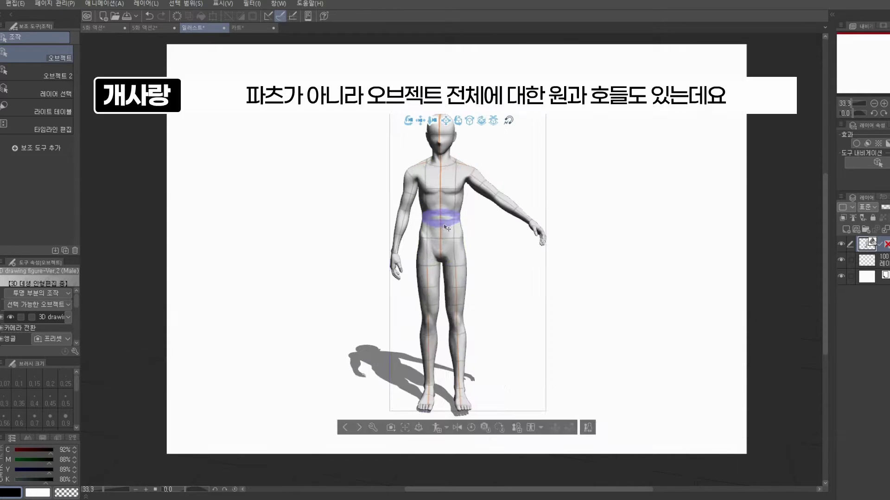
Step: Select the whole figure and adjust its orientation and position with its circle, arcs and arrows
click(444, 237)
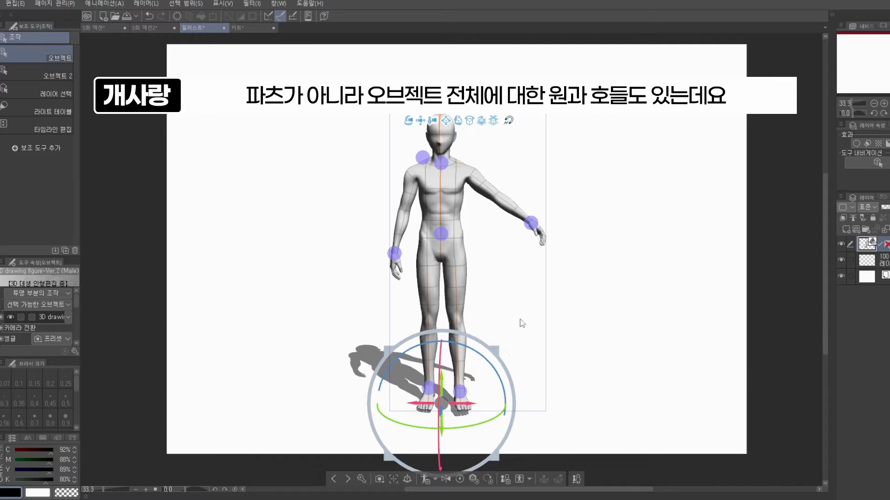
drag(369, 393, 501, 347)
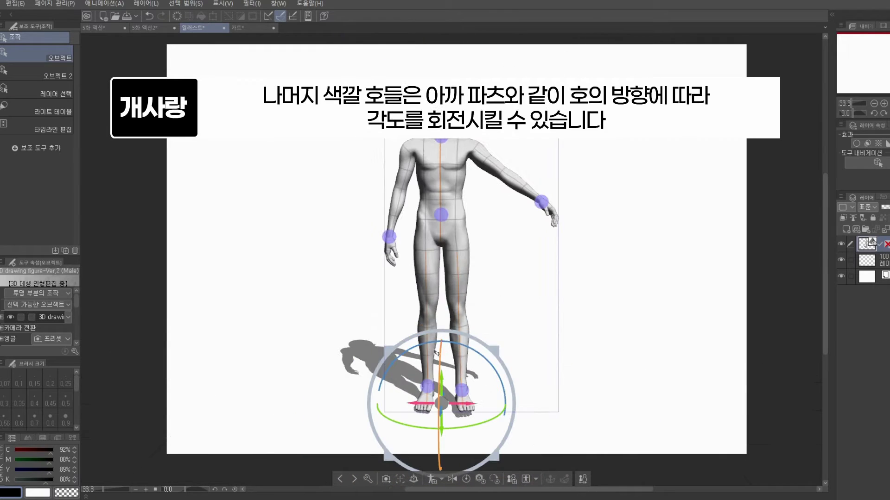
drag(408, 93, 298, 156)
drag(441, 298, 450, 297)
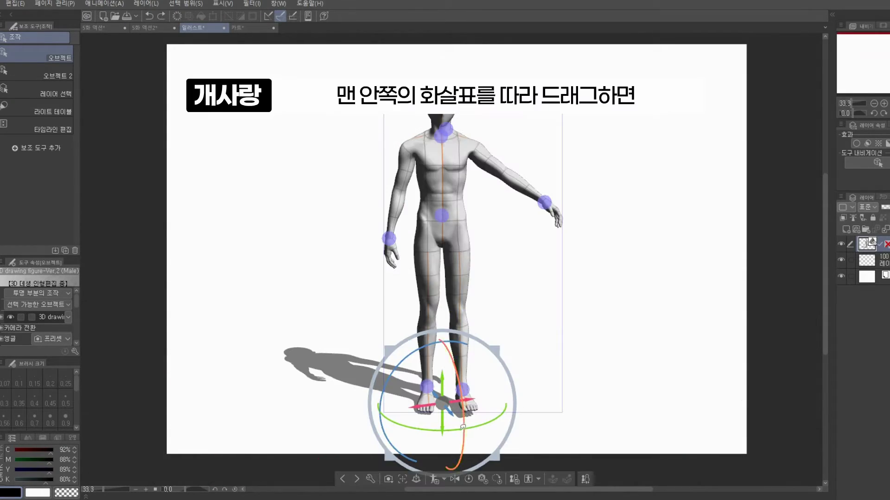
drag(462, 427, 438, 382)
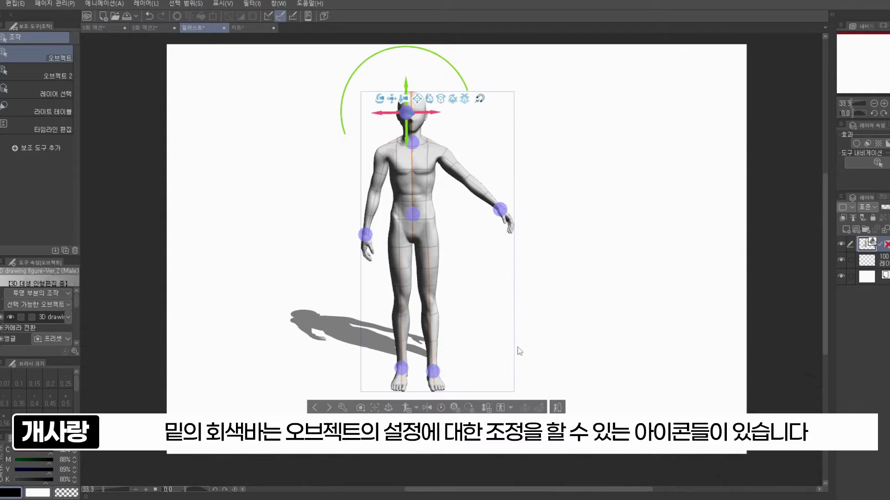
Step: Adjust the figure's body shape in the detailed settings, and clench its hands using the first fist shape in the hand setup
click(558, 407)
mouse_move(767, 291)
mouse_down()
mouse_move(757, 308)
mouse_move(766, 308)
mouse_up()
mouse_move(776, 367)
mouse_down()
mouse_move(761, 363)
mouse_move(782, 347)
mouse_move(779, 373)
mouse_up()
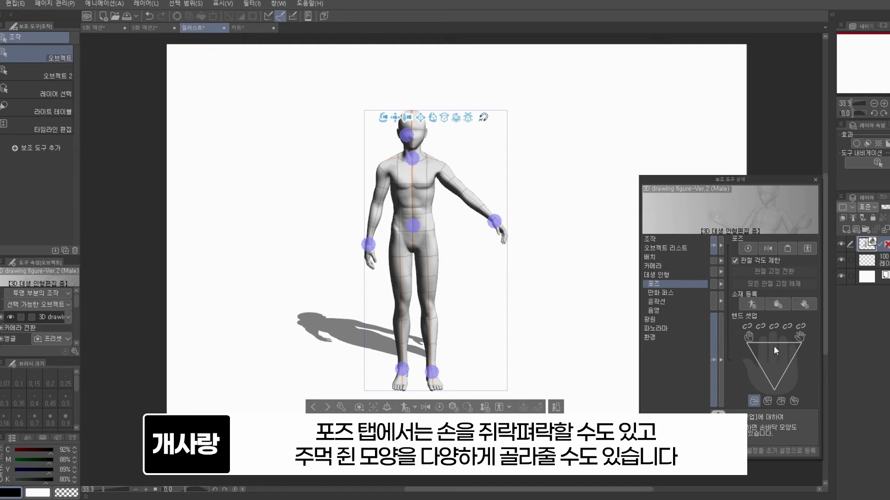
mouse_move(775, 374)
mouse_down()
mouse_move(774, 382)
mouse_move(771, 340)
mouse_move(773, 374)
mouse_up()
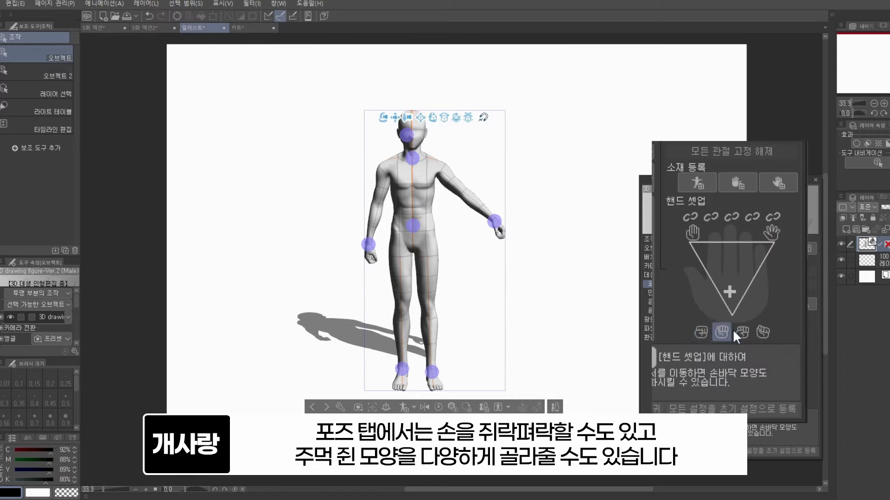
click(758, 330)
click(725, 332)
click(701, 332)
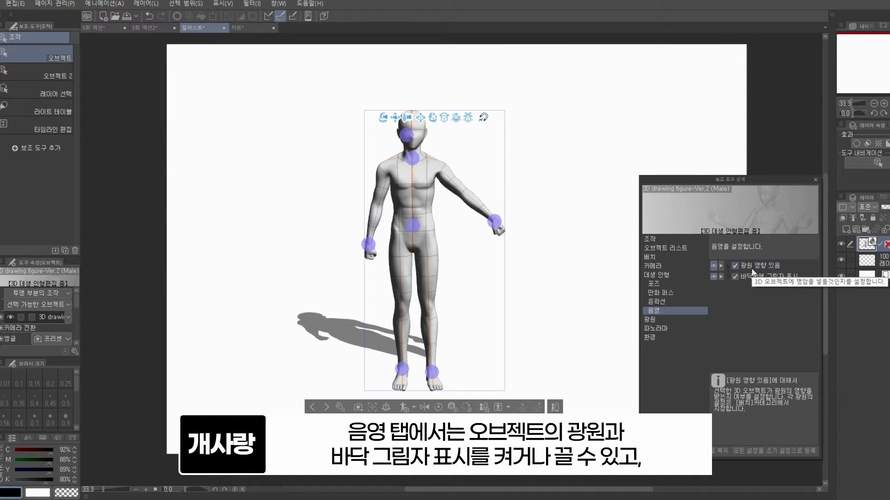
Step: Toggle the figure's light source influence (광원 영향 있음) off and on to compare the shading
click(752, 268)
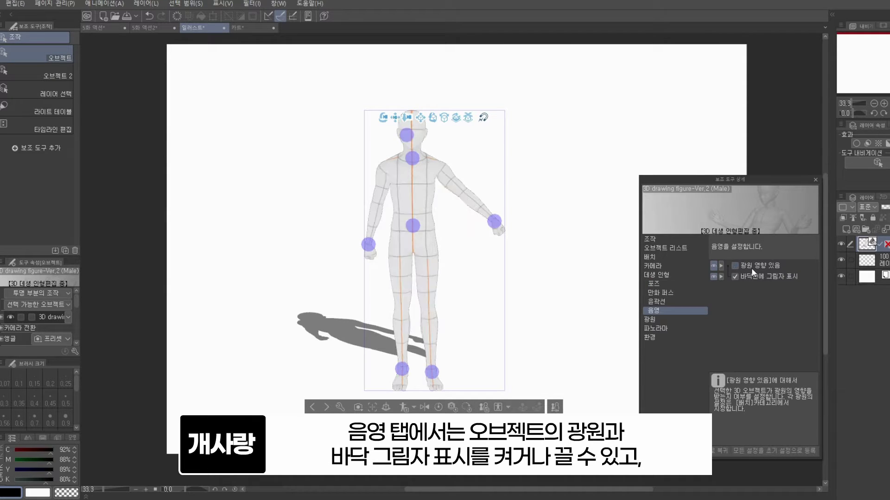
click(752, 269)
click(751, 269)
click(750, 267)
click(758, 263)
click(757, 266)
click(757, 266)
click(760, 267)
Step: Change the direction of the light source so the figure's shadow falls toward the opposite side of the canvas
click(691, 319)
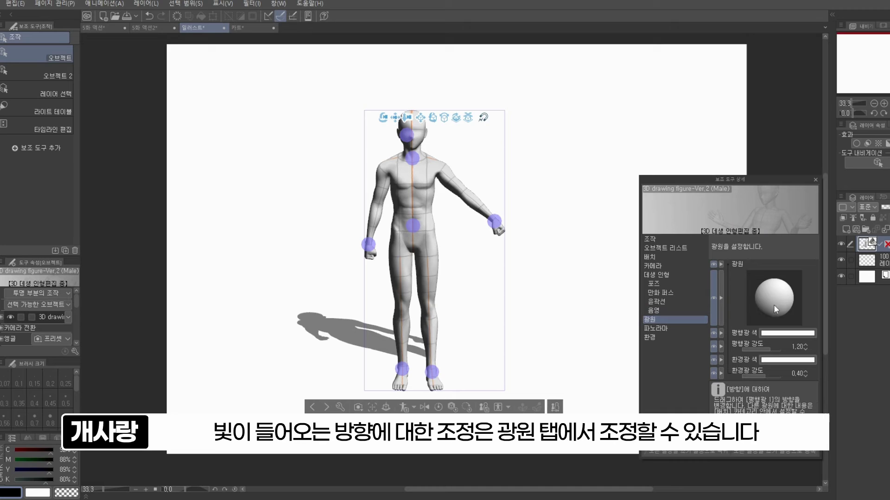
drag(762, 296, 803, 272)
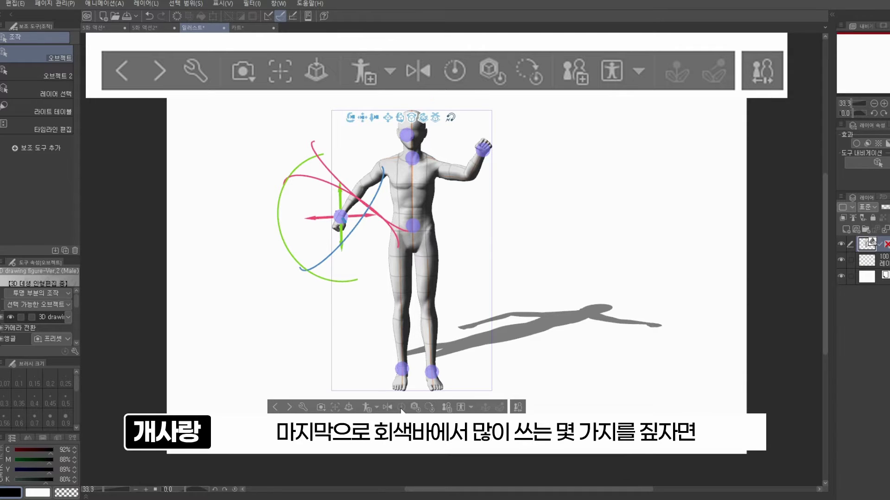
Step: Apply the pose reset, horizontal pose flip and snap-to-floor commands to the figure
click(402, 409)
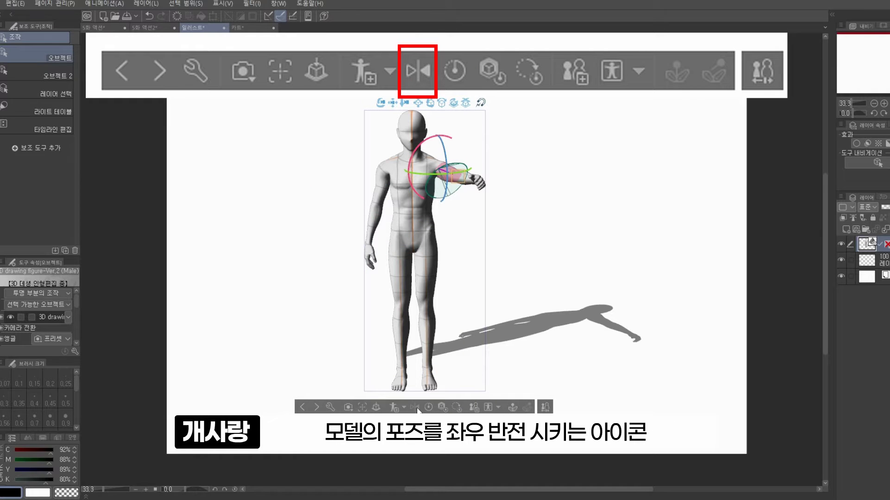
click(417, 407)
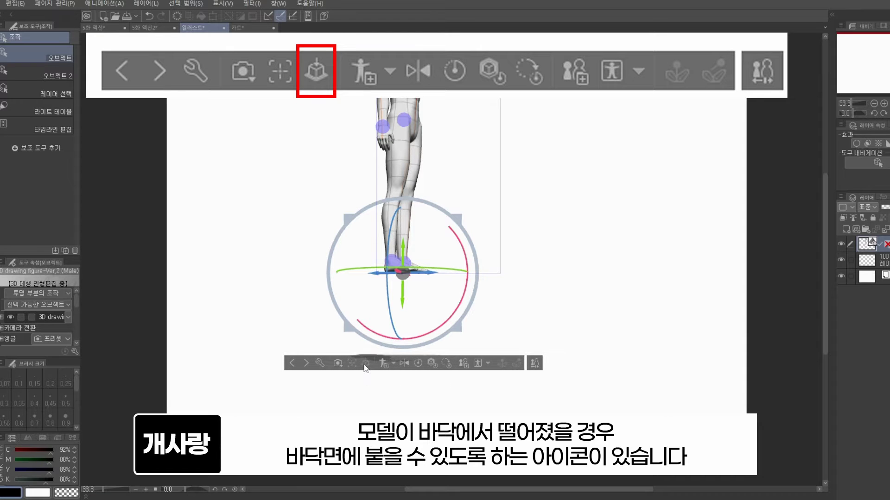
click(365, 364)
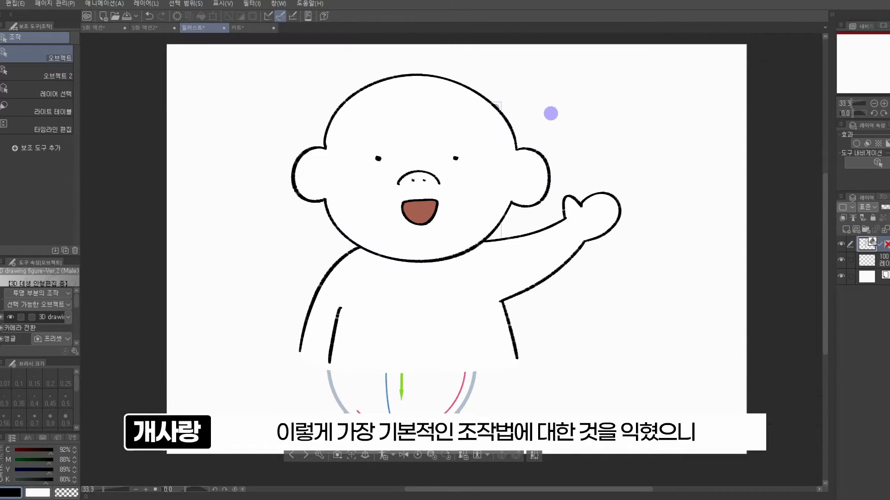
Step: Lower the figure's outstretched hand slightly and reposition the camera view
mouse_move(550, 113)
mouse_down()
mouse_move(536, 135)
mouse_move(547, 136)
mouse_up()
drag(324, 185, 258, 139)
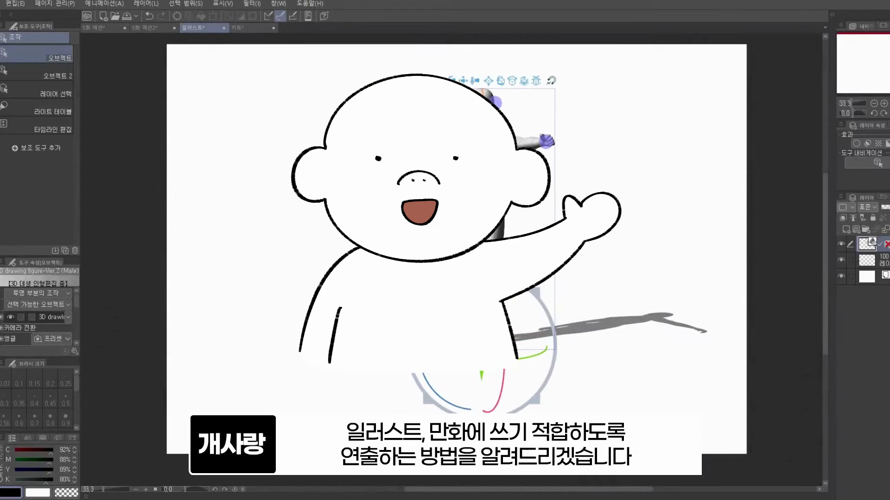
drag(467, 83, 480, 84)
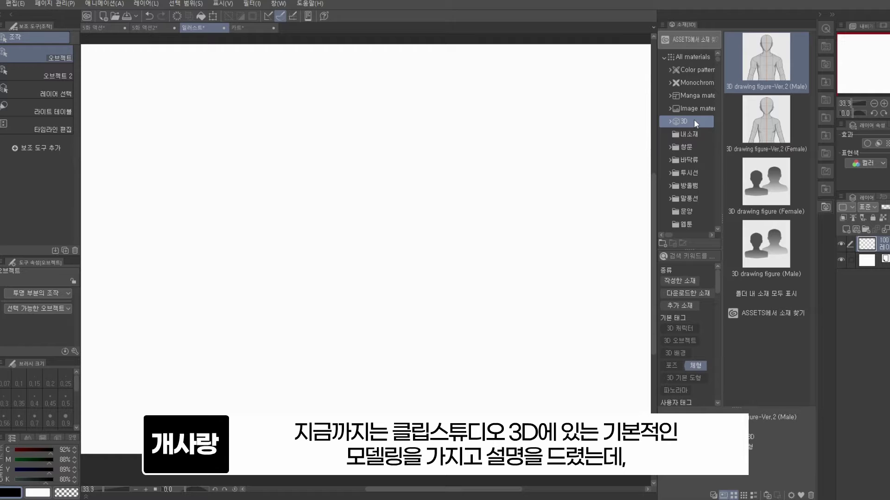
Step: Place the 3D drawing figure-Ver.2 (Male) on the empty canvas and adjust its placement
mouse_move(760, 75)
mouse_down()
mouse_move(389, 259)
mouse_move(399, 258)
mouse_up()
drag(336, 95, 247, 117)
click(425, 87)
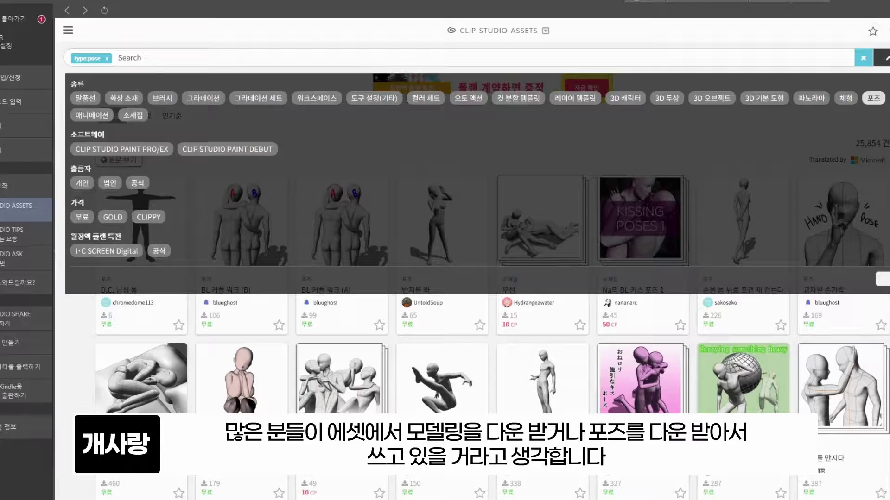
Step: In Clip Studio Assets, sort the pose materials by popularity (인기순) and browse through the listing
scroll(747, 263, down, 2)
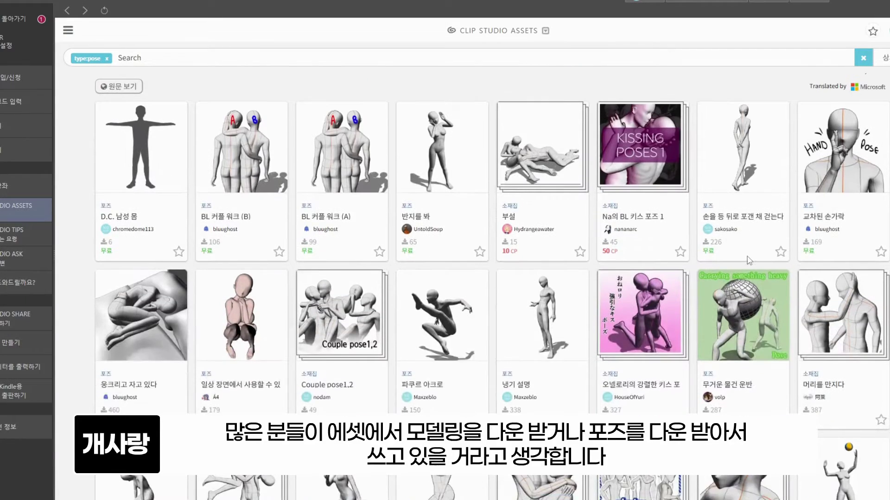
scroll(747, 263, up, 2)
click(171, 116)
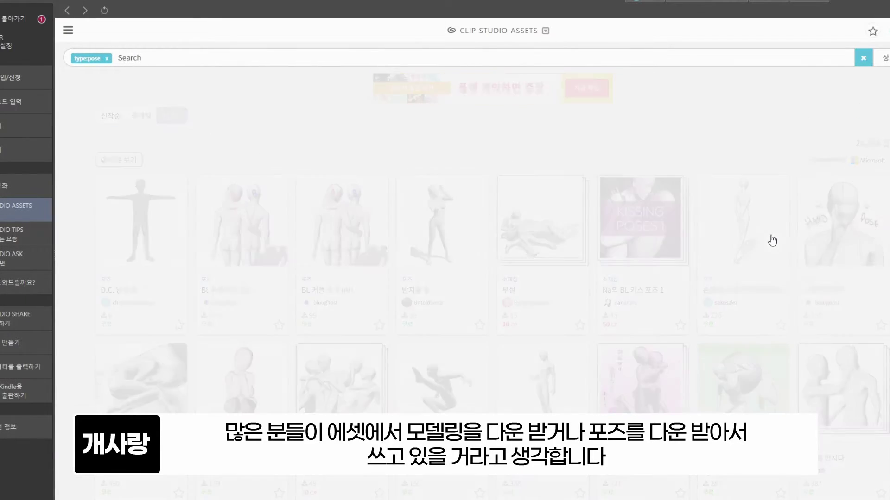
scroll(772, 240, down, 3)
scroll(775, 239, down, 10)
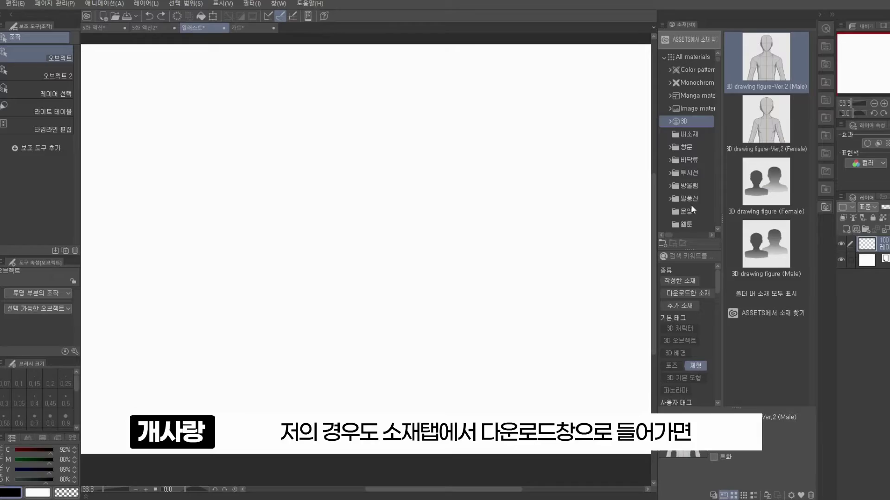
Step: Switch to Clip Studio Paint and show the materials in the Download folder
scroll(690, 204, down, 6)
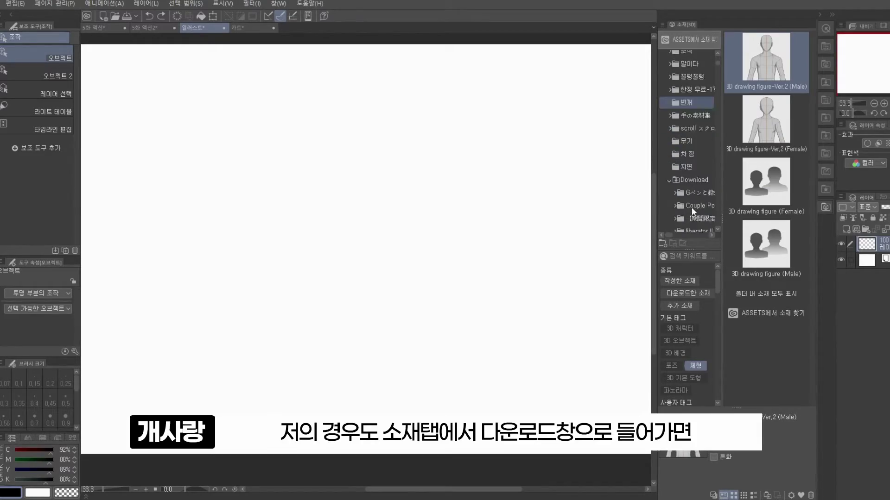
scroll(691, 208, down, 1)
click(702, 167)
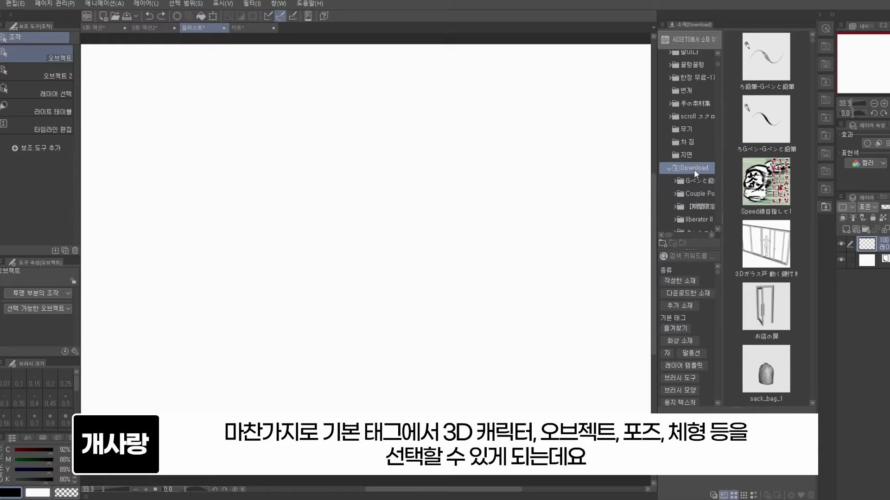
Step: Filter the downloaded materials by the 3D character, 3D object and body type tags in turn, finishing with the pose tag (포즈)
scroll(685, 351, down, 5)
click(685, 347)
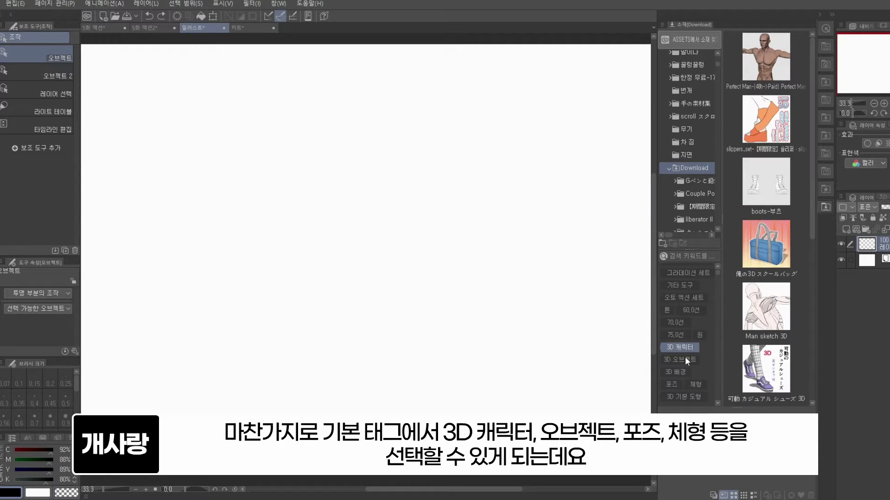
click(685, 358)
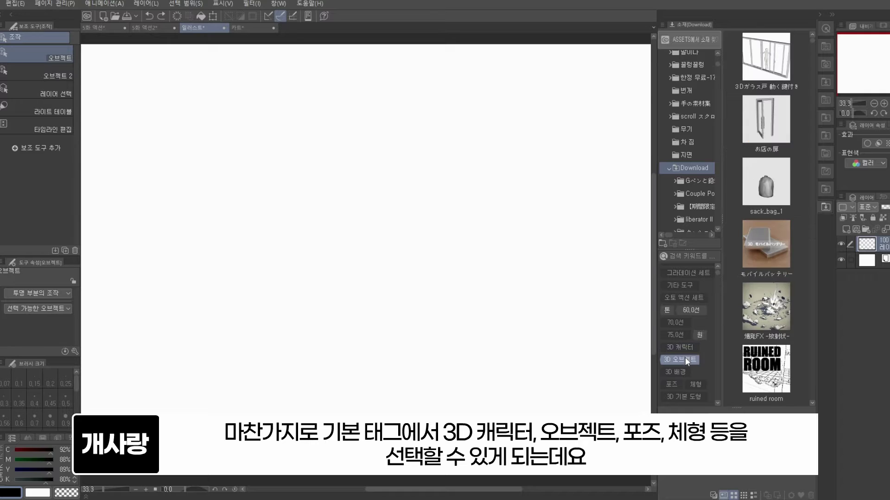
click(697, 385)
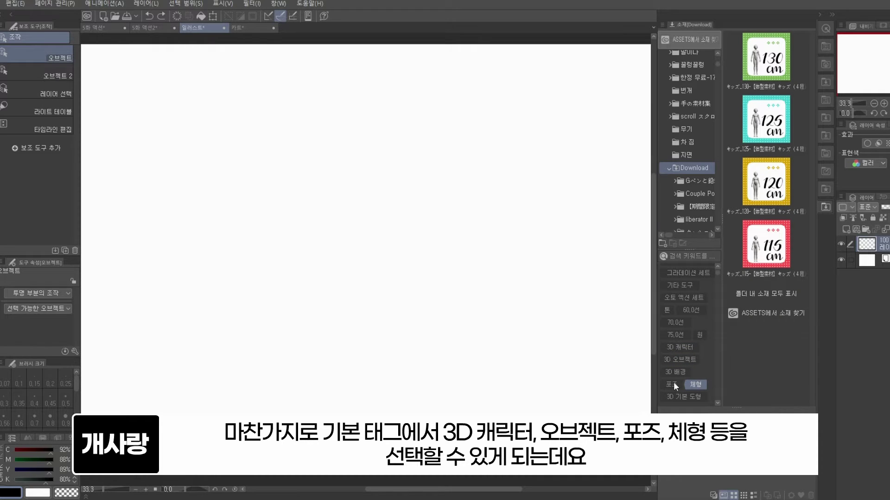
click(677, 384)
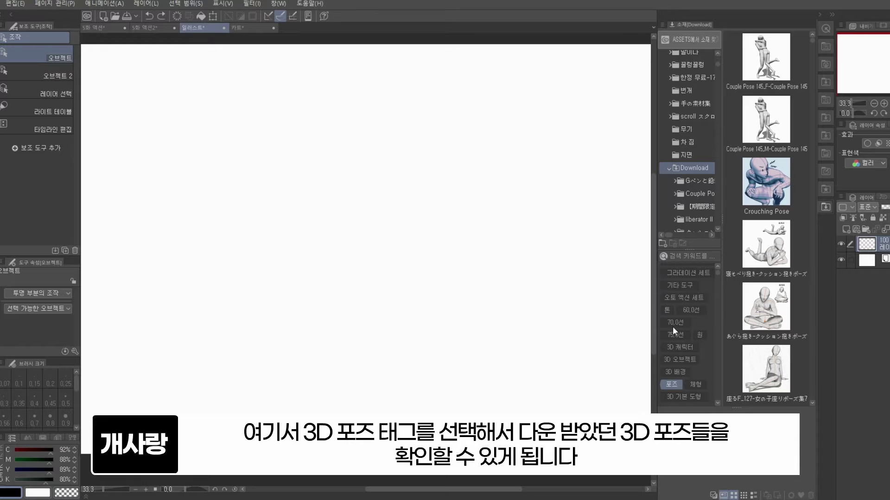
Step: Place the seated pose 座るF_107 on the empty canvas and orbit the camera around the figure
click(782, 216)
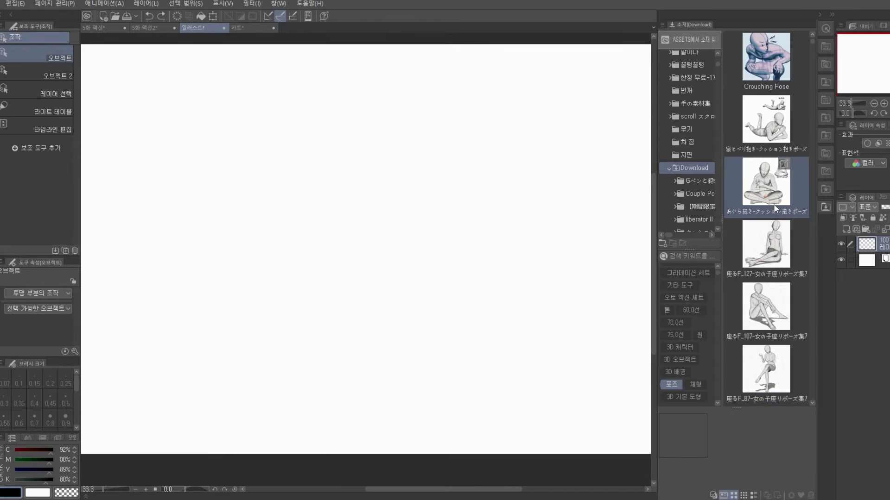
scroll(774, 204, down, 3)
drag(765, 121, 423, 284)
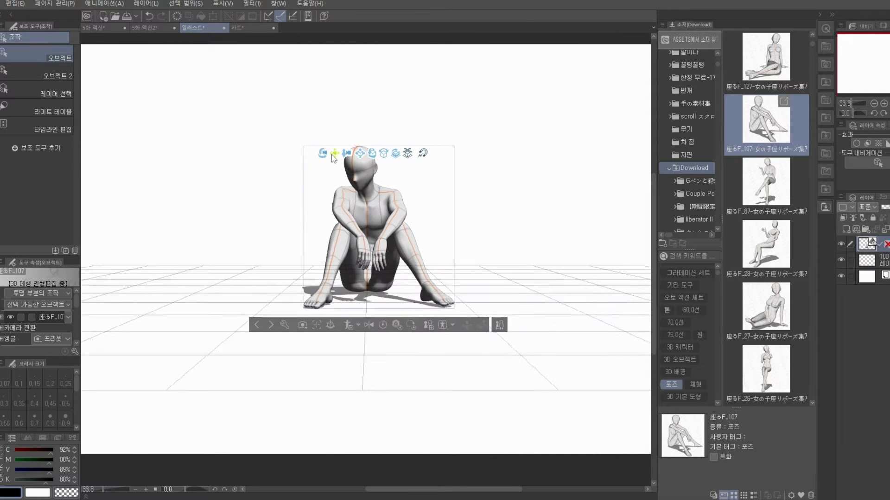
drag(322, 157, 364, 159)
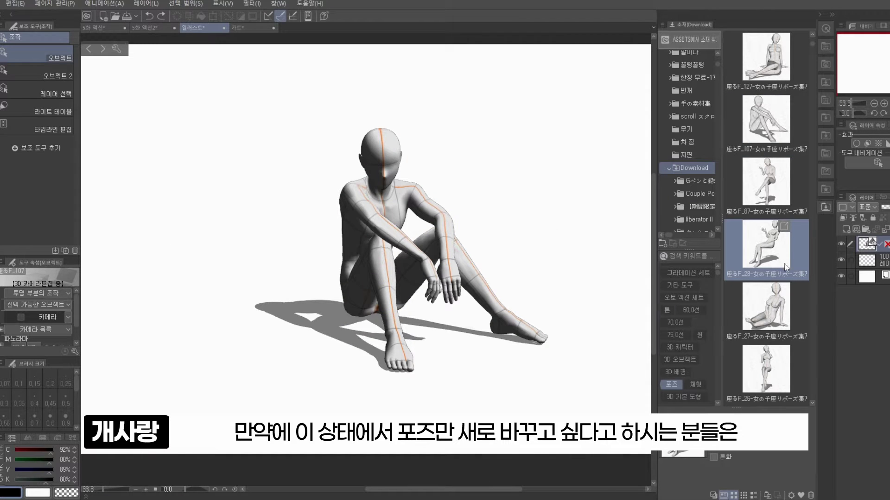
Step: Apply the crouching pose 屈むF_07 to the existing seated figure
scroll(783, 265, down, 10)
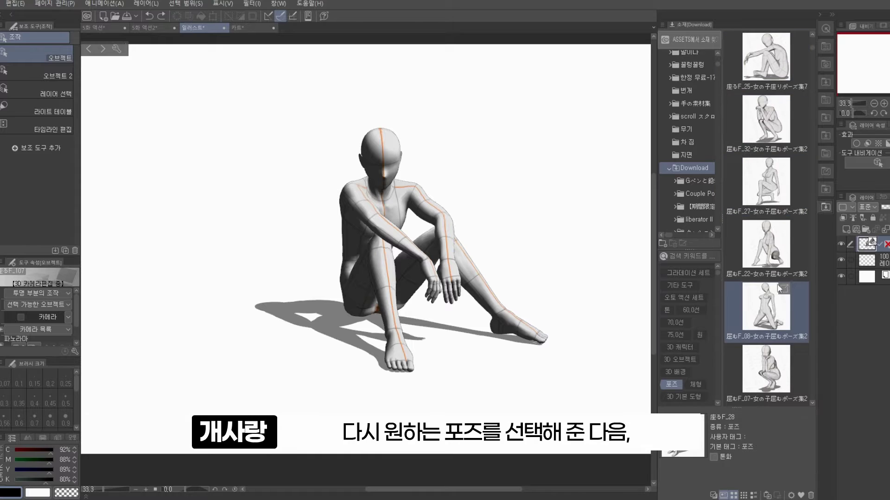
drag(771, 250, 379, 218)
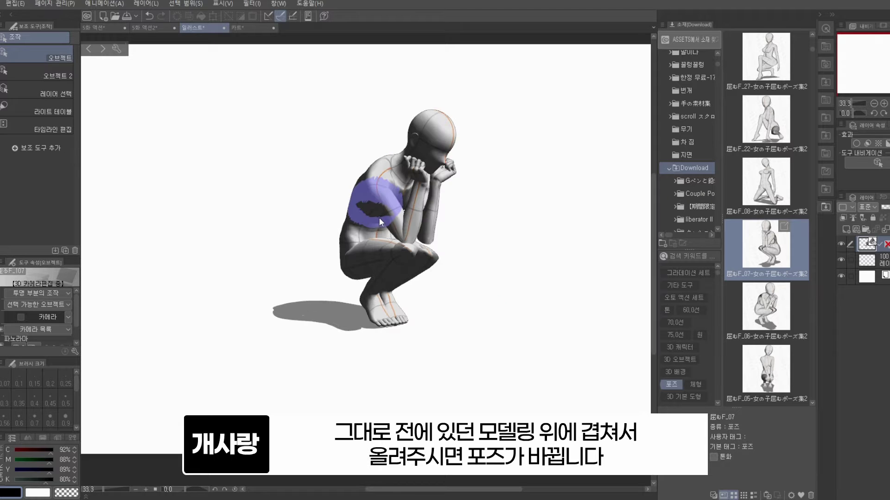
click(417, 169)
drag(278, 115, 591, 91)
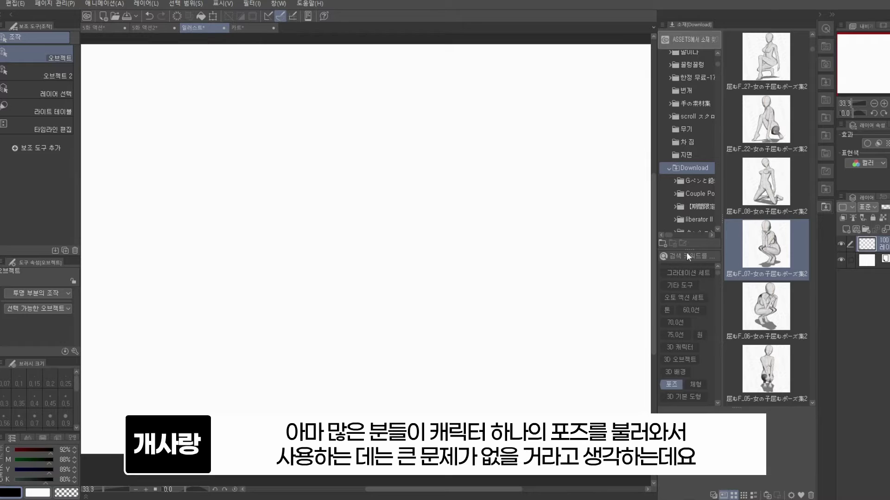
Step: Place the kneeling pose 屈むF_08 on the empty canvas and adjust the camera to a side view
drag(766, 182, 448, 294)
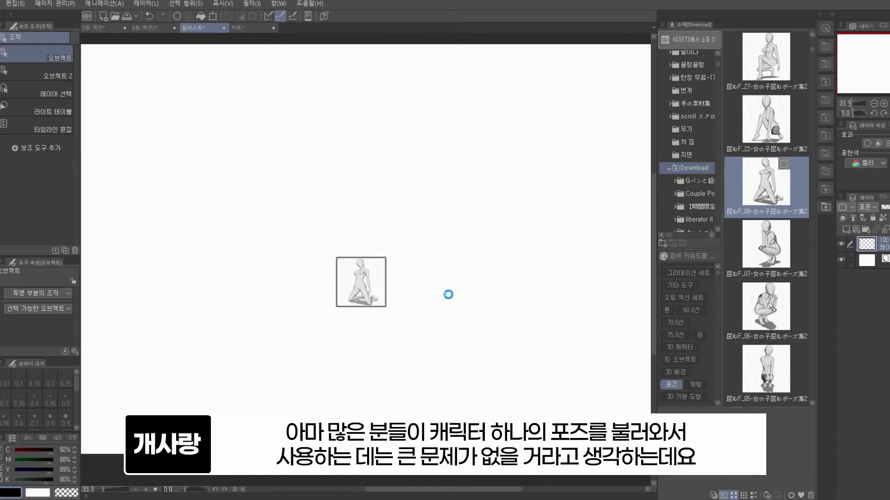
mouse_move(325, 204)
mouse_down()
mouse_move(207, 202)
mouse_move(315, 199)
mouse_up()
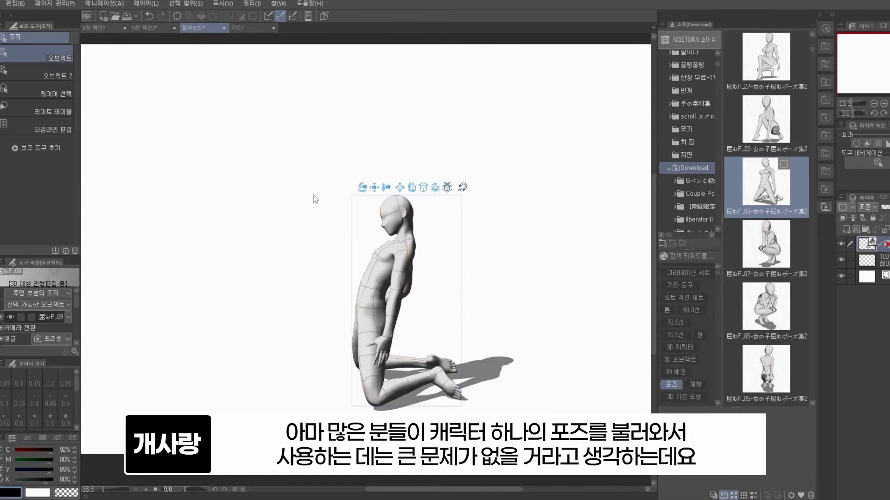
drag(390, 191, 420, 240)
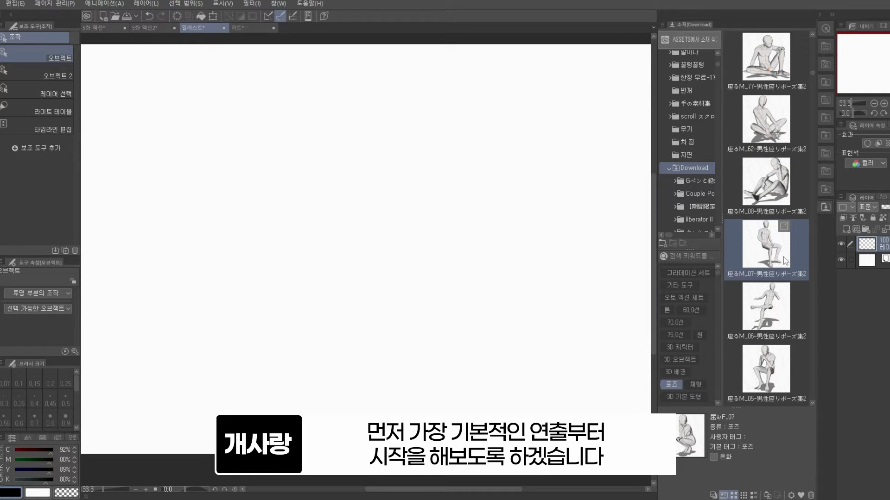
Step: Place the seated male pose 座るM_07 on the empty canvas and orbit the camera until the figure faces right
scroll(785, 261, down, 1)
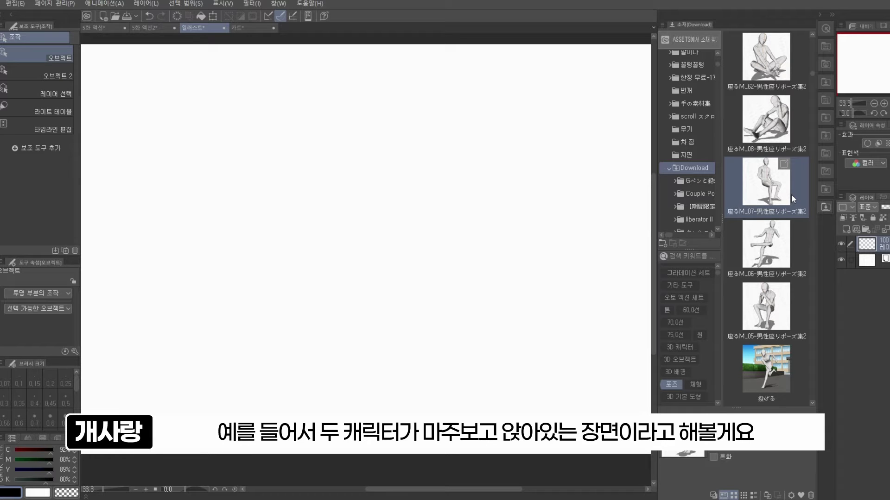
drag(791, 194, 597, 249)
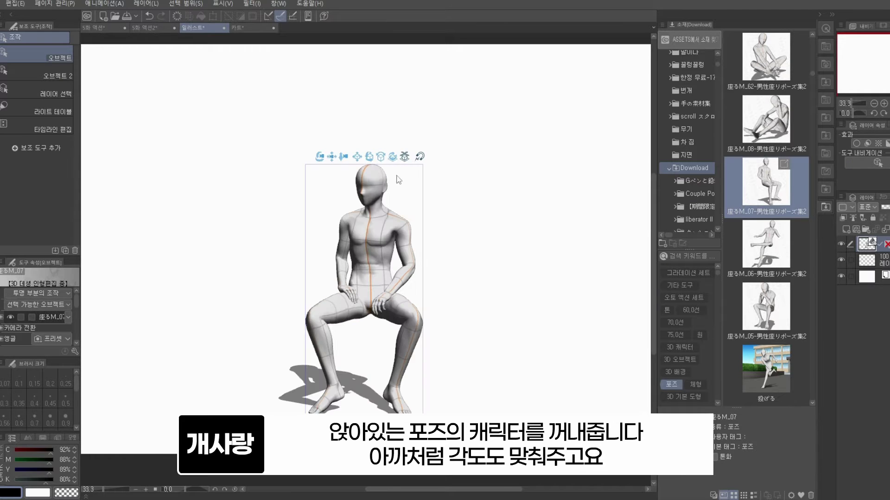
drag(396, 165, 464, 164)
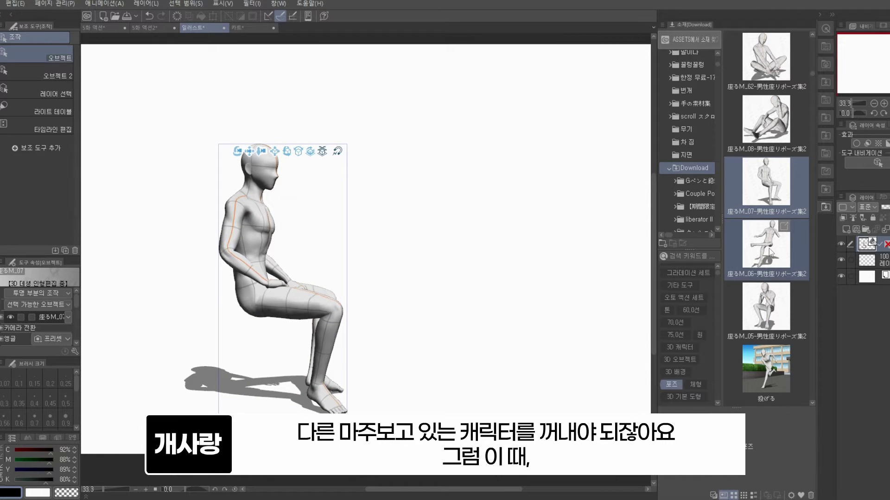
Step: Add the seated pose 座るM_06 on the same layer and move and rotate only that figure to face the first one
drag(771, 253, 456, 378)
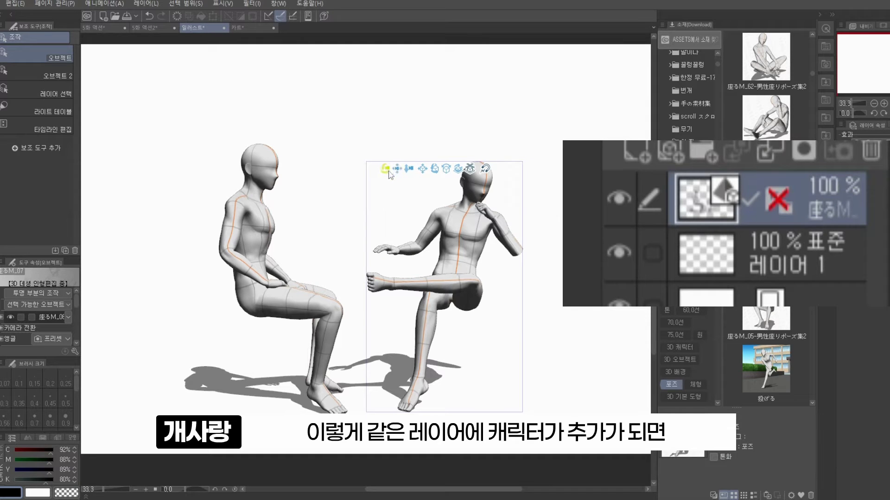
drag(388, 173, 401, 236)
click(401, 236)
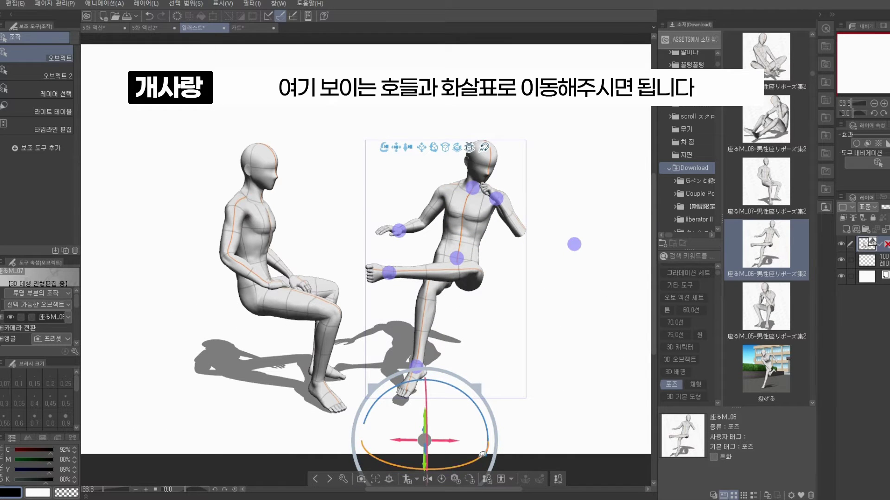
drag(482, 455, 499, 441)
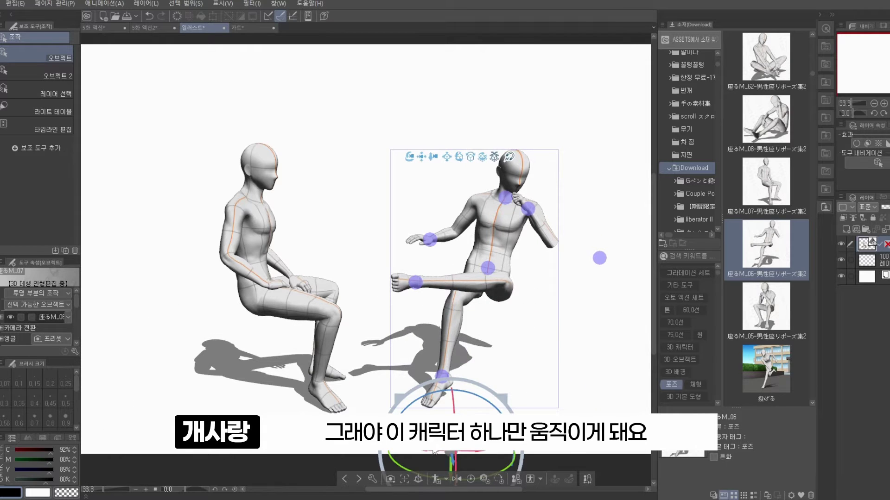
drag(458, 158, 416, 170)
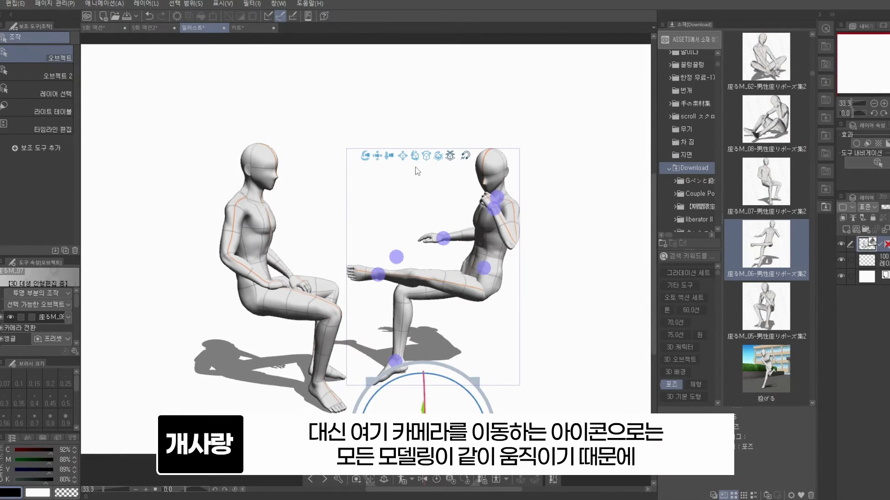
Step: Orbit the camera around both seated figures together
drag(365, 156, 188, 163)
drag(358, 151, 422, 195)
Step: Undo the camera moves, the second figure's rotation and movement, and its placement, leaving only the first seated figure
key(ctrl+z)
key(ctrl+z)
key(ctrl+z)
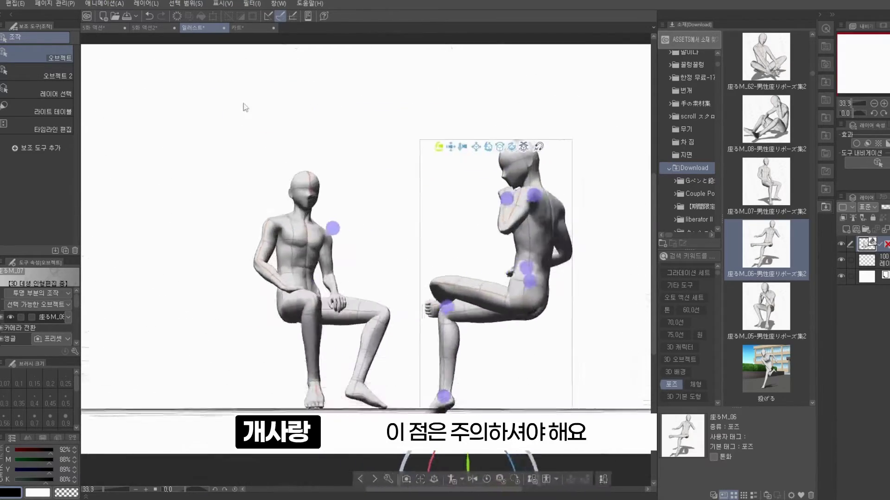
click(154, 17)
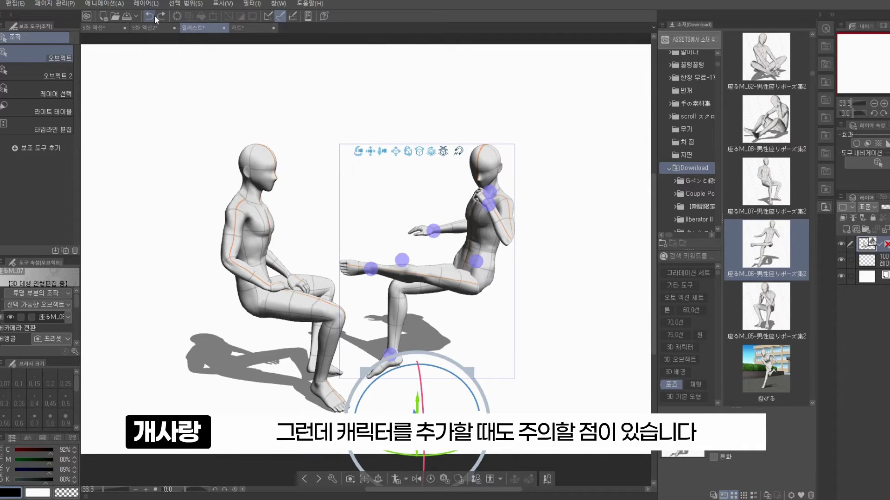
click(151, 14)
click(151, 15)
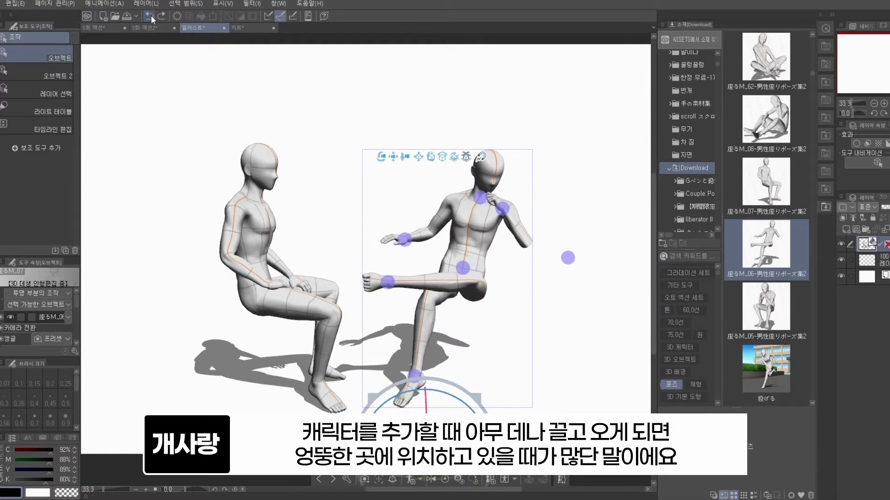
click(151, 15)
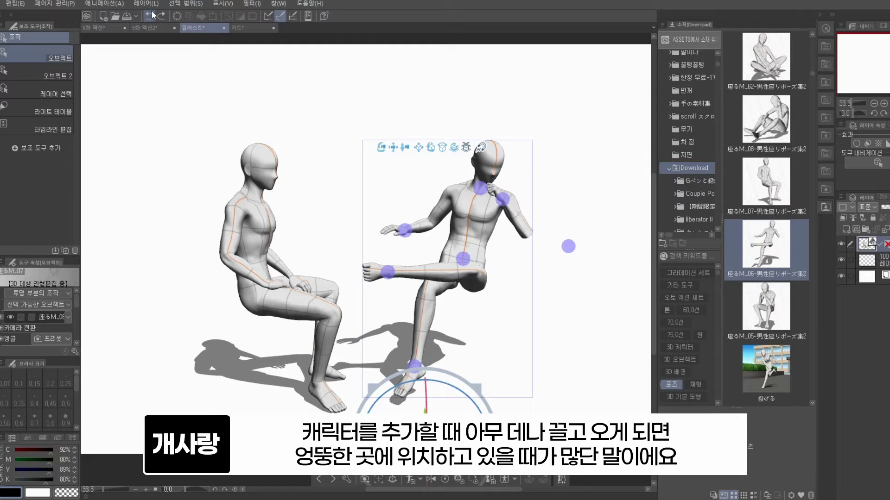
click(151, 15)
click(151, 14)
click(151, 15)
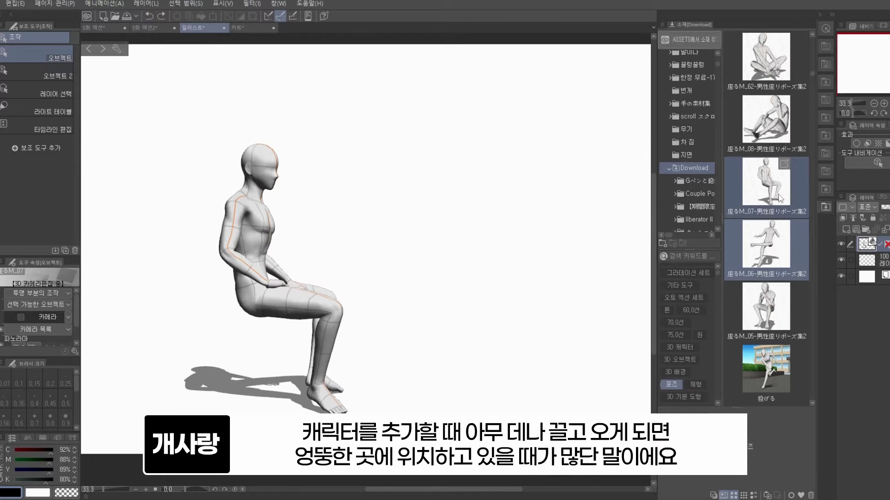
Step: Try adding another 座るM_07 figure at an arbitrary spot well above the first figure's feet
drag(771, 198, 452, 186)
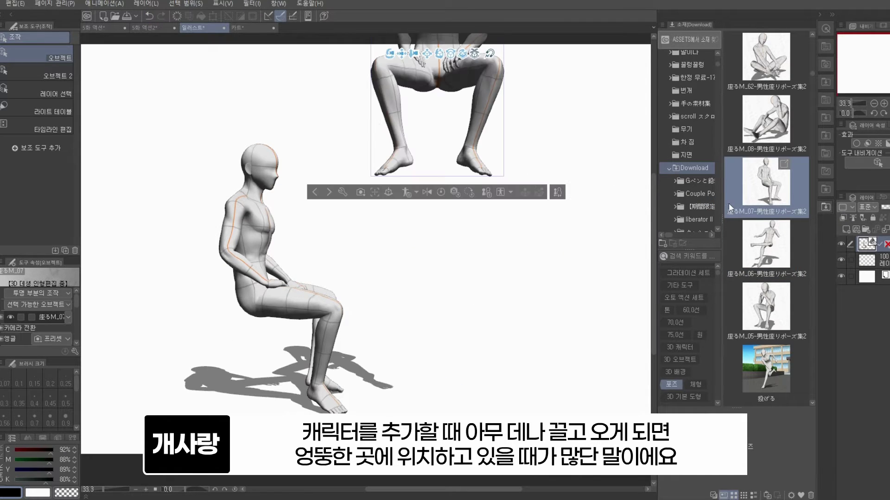
drag(412, 55, 414, 153)
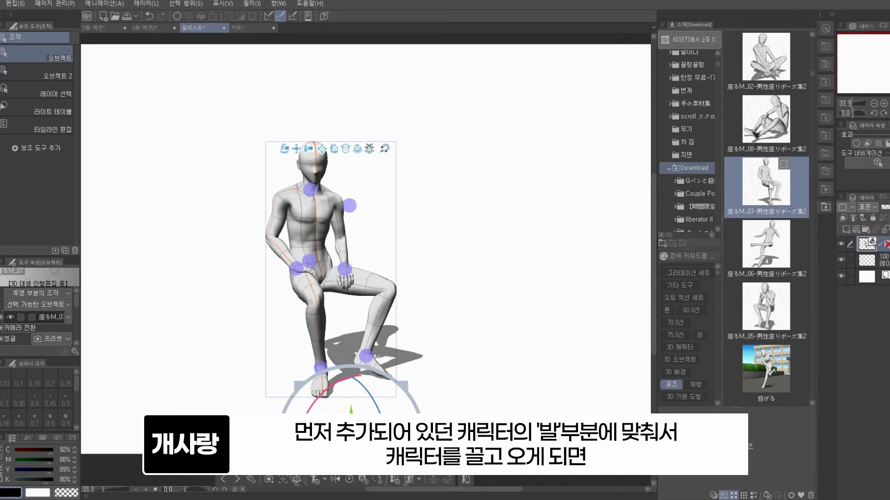
Step: Add a second 座るM_07 figure at the first figure's foot level and orbit the camera to a close view from behind its back
drag(770, 187, 434, 393)
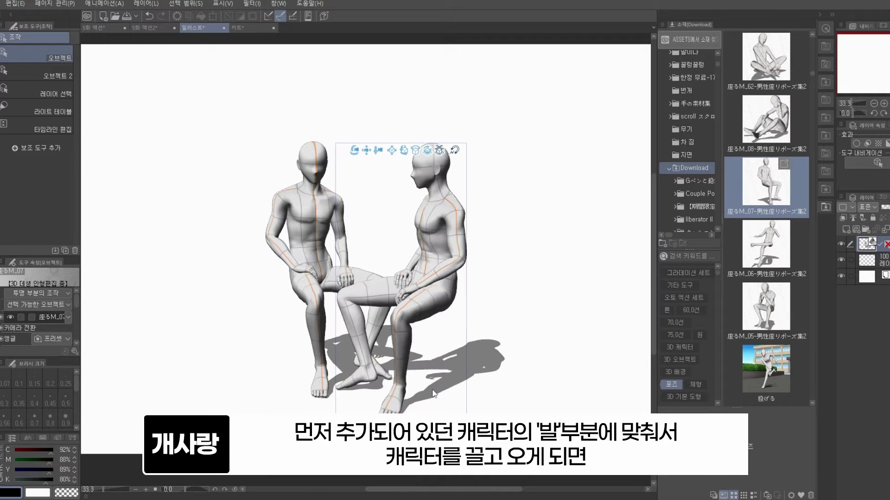
drag(357, 156, 463, 151)
drag(405, 141, 426, 164)
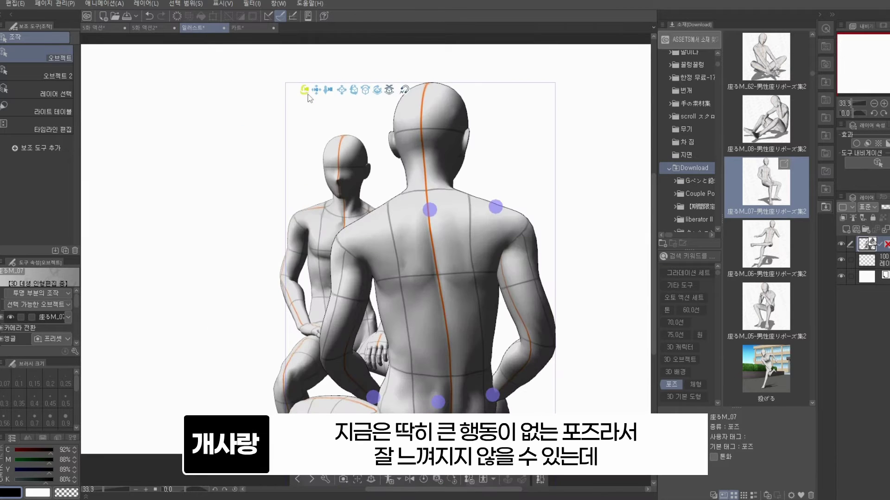
drag(307, 93, 426, 198)
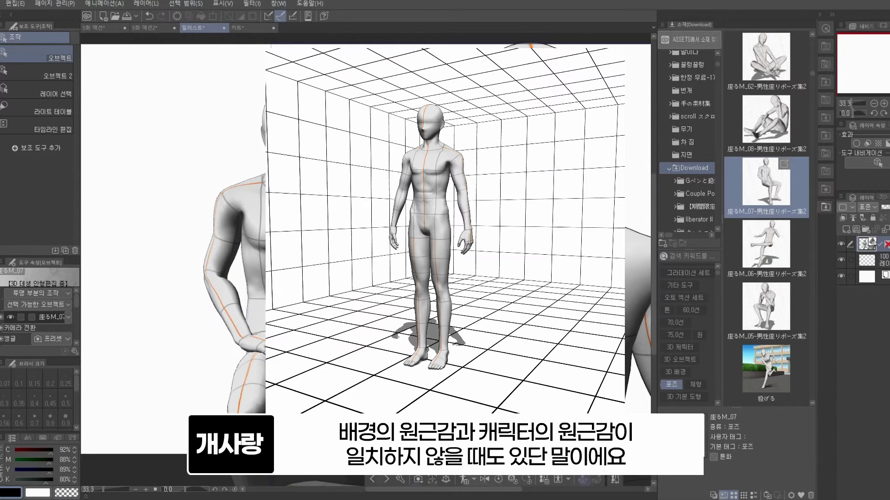
Step: Set the camera perspective to 25 in the detailed settings for the two seated figures
drag(325, 93, 307, 42)
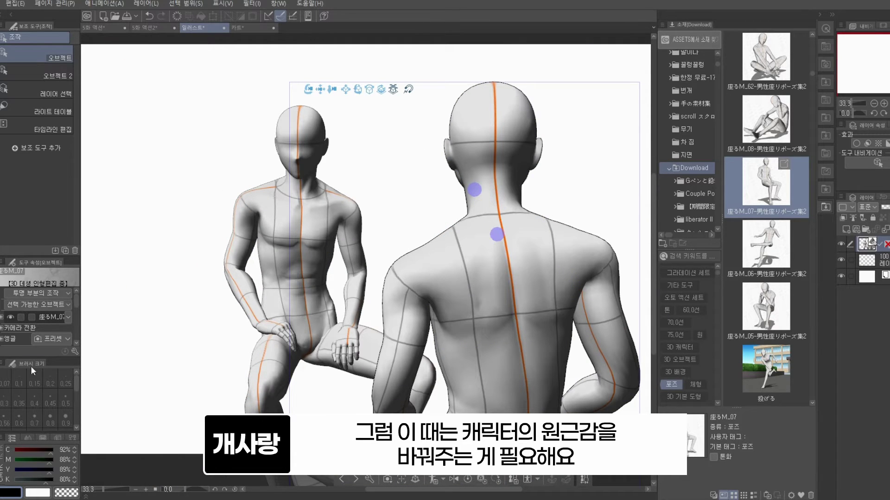
click(76, 352)
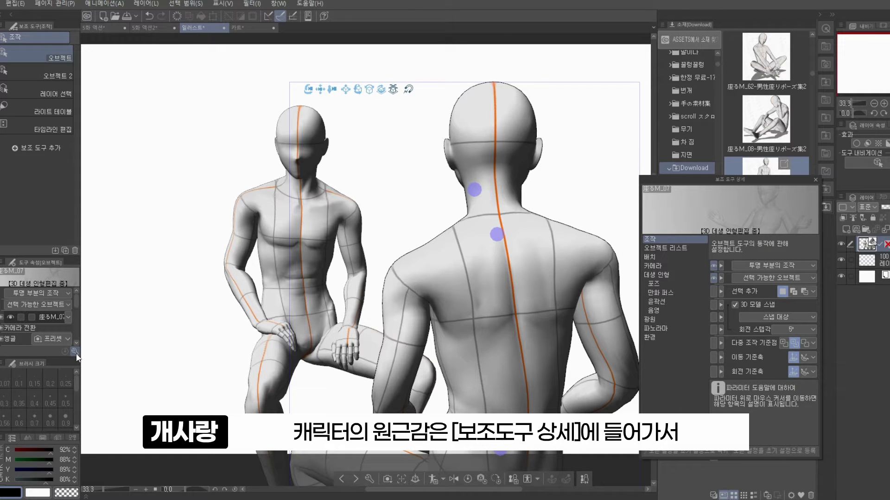
click(665, 268)
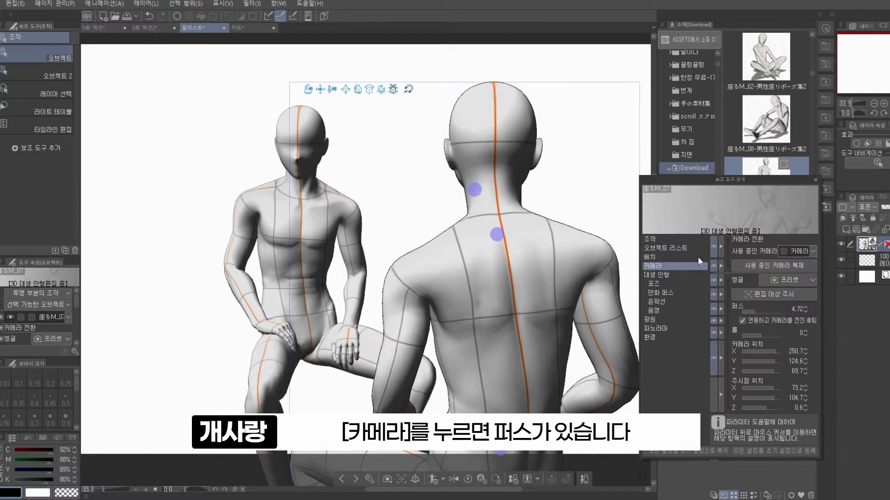
click(797, 309)
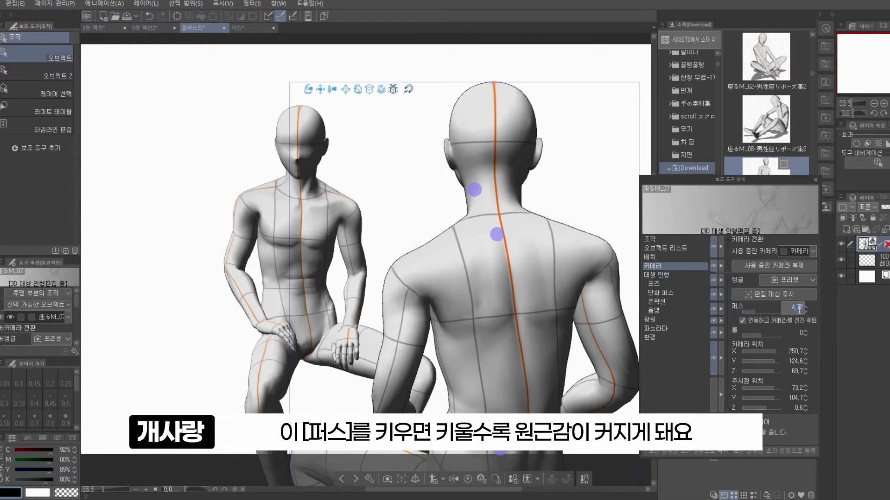
text(25)
key(Return)
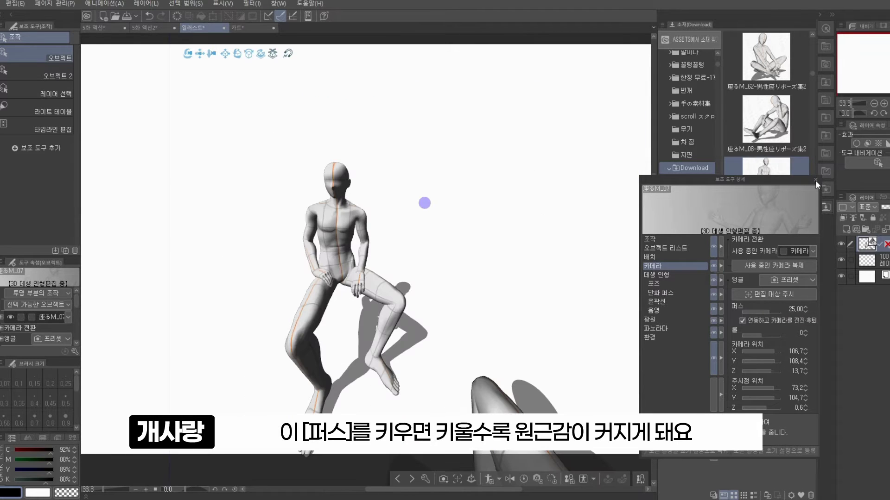
click(815, 180)
Step: Adjust the camera to a high angle with the figure seen from behind large in the foreground and the other small beyond it
click(427, 176)
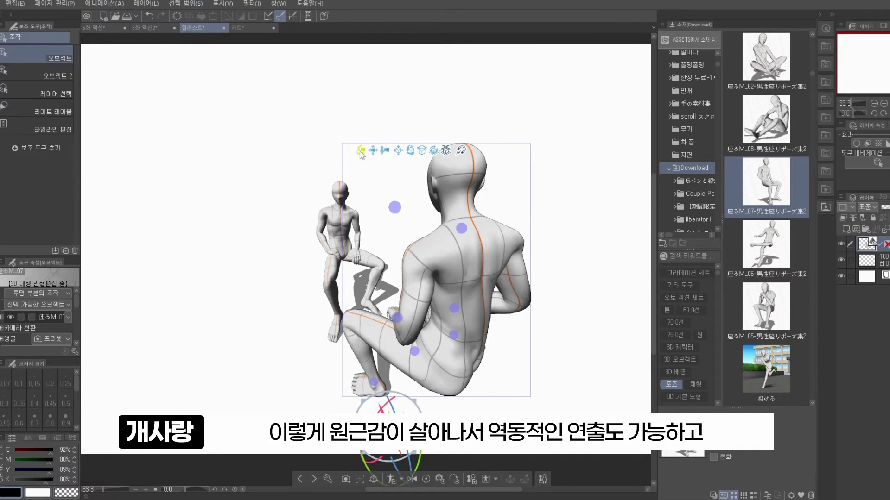
drag(379, 160, 361, 148)
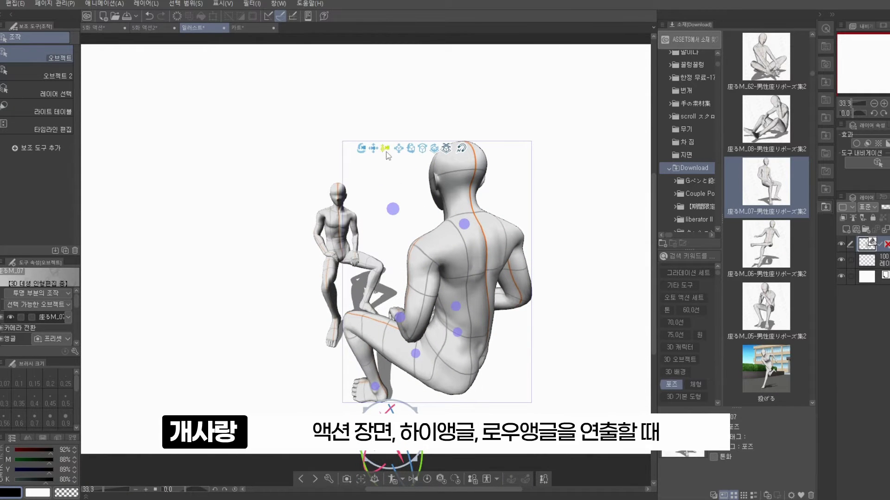
drag(386, 152, 385, 161)
drag(367, 139, 99, 340)
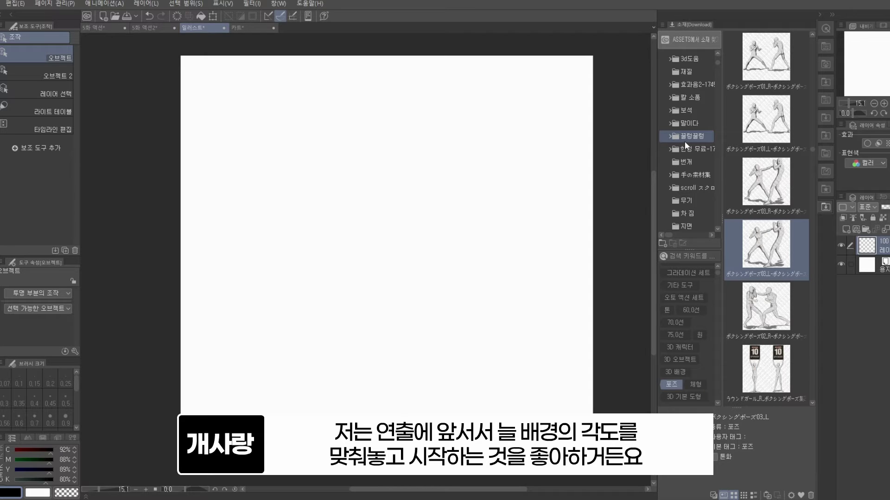
Step: Add the 3Dグリッド(可動) material from the 3d도움 material folder to the blank canvas
scroll(686, 158, up, 3)
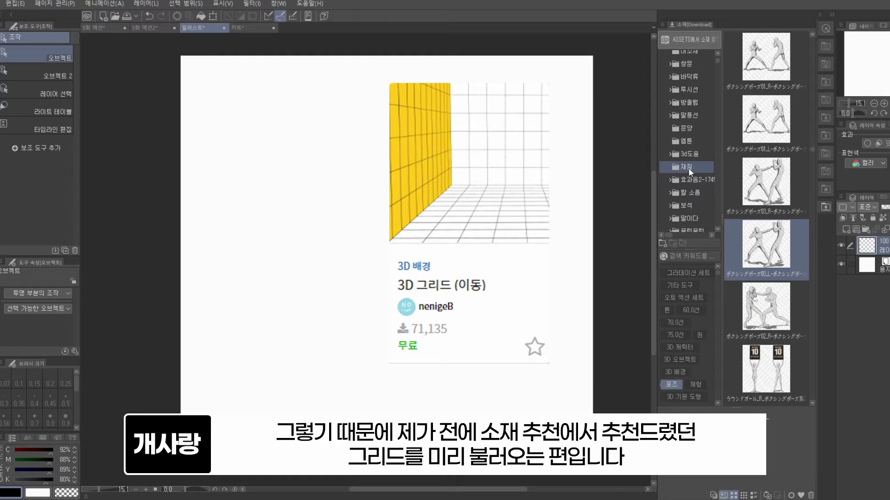
click(689, 154)
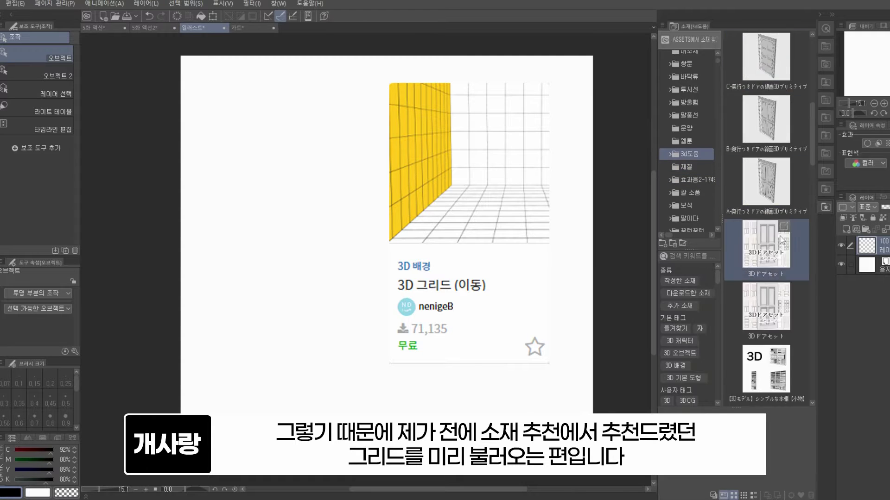
scroll(766, 209, down, 2)
click(766, 226)
drag(766, 227, 345, 302)
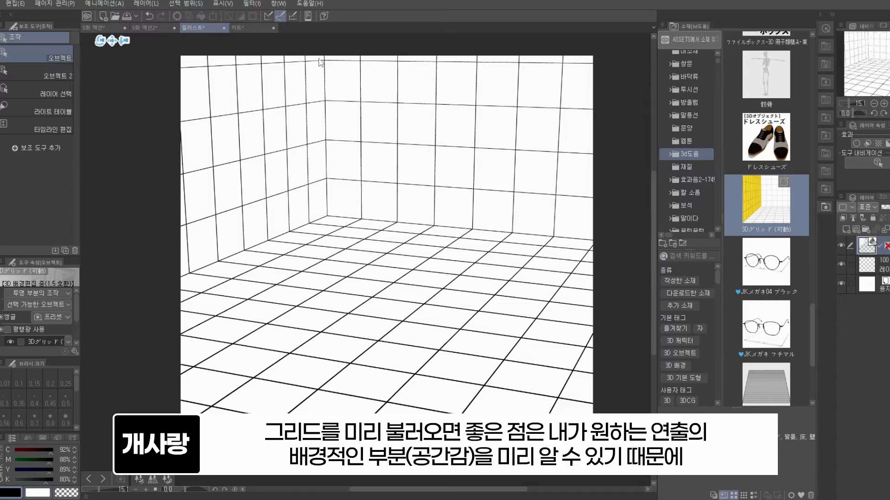
Step: Orbit the grid to show its floor, back wall and ceiling, and increase its camera perspective to just above 23
drag(100, 41, 137, 40)
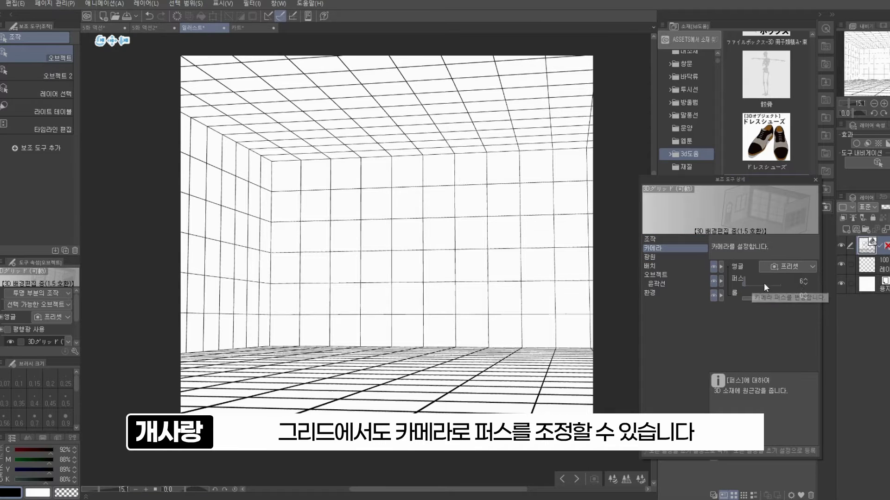
drag(806, 280, 805, 279)
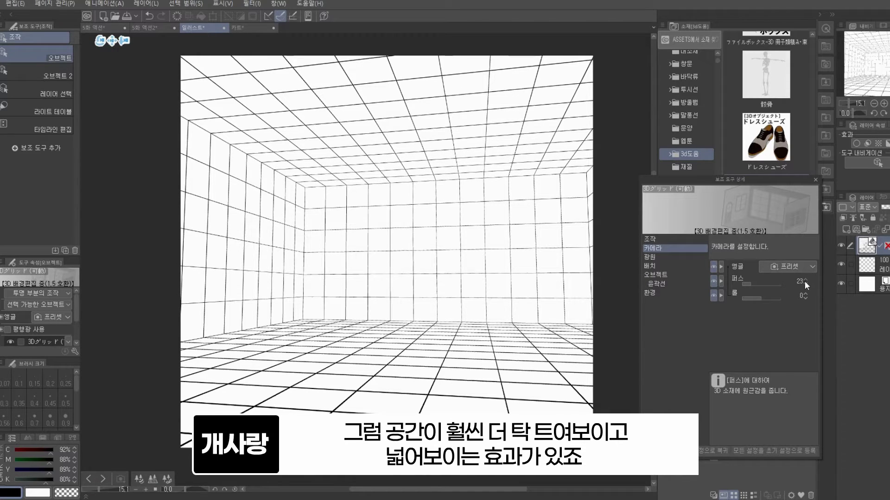
click(805, 281)
click(805, 281)
click(815, 179)
Step: Filter the Download materials to poses and select ボクシングポーズ03_R
scroll(691, 139, down, 5)
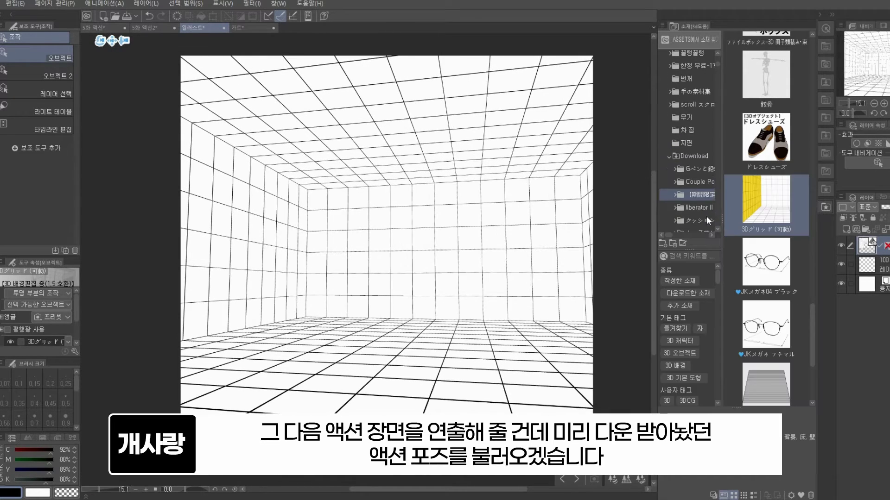
click(696, 155)
scroll(687, 386, down, 4)
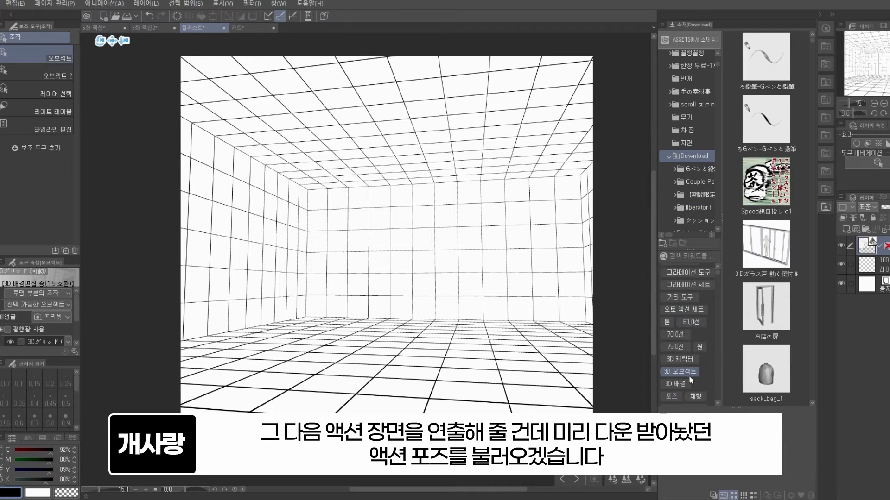
click(677, 361)
scroll(777, 323, down, 12)
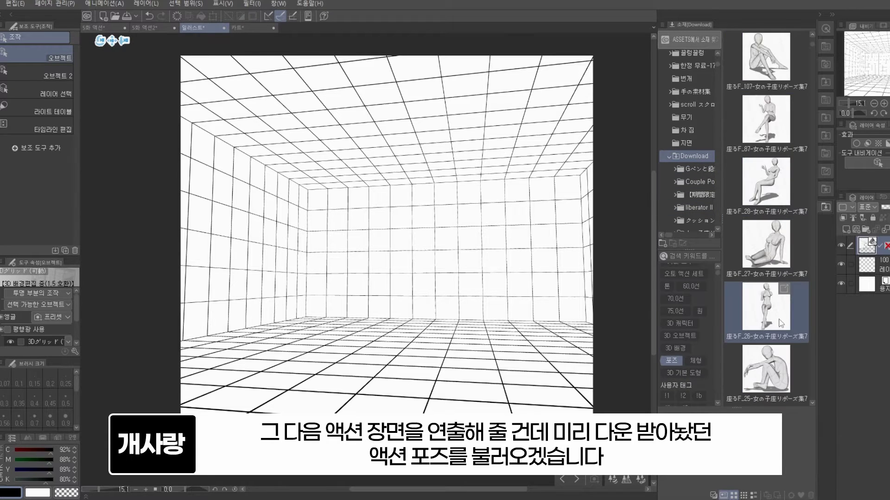
drag(811, 50, 816, 147)
click(766, 231)
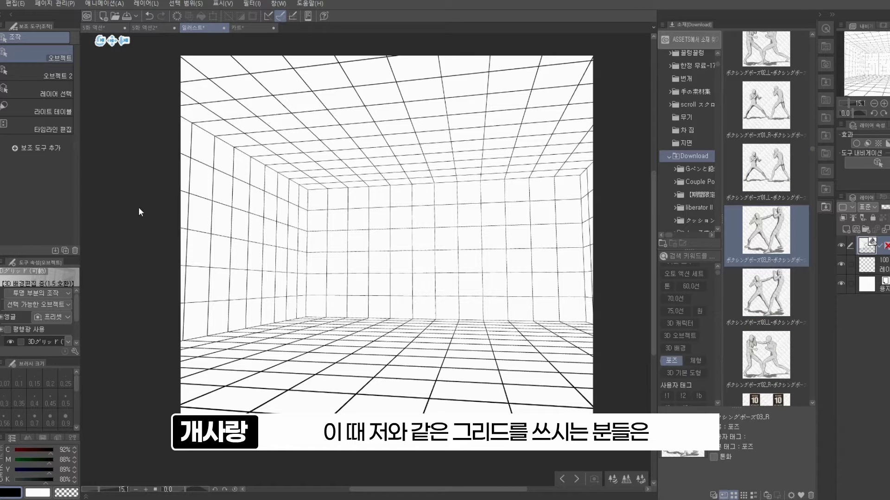
Step: Try placing the ボクシングポーズ03_R pose directly on the grid layer, and undo the placement
drag(766, 230, 344, 365)
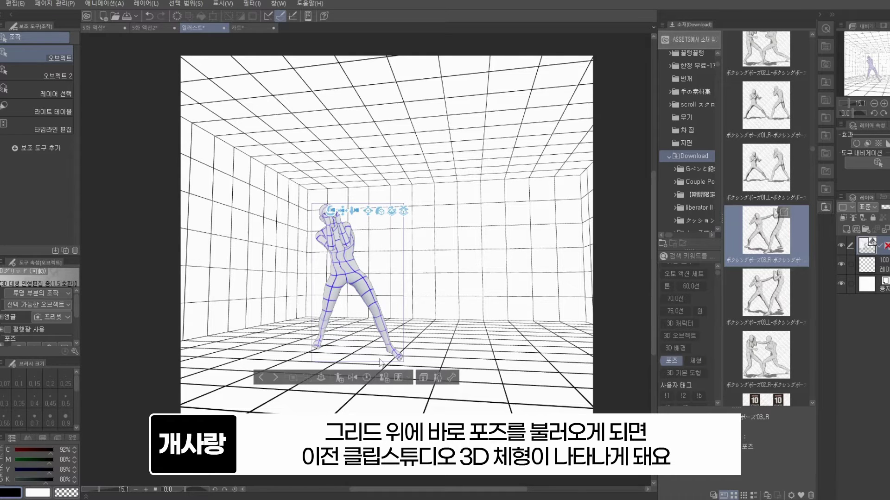
click(149, 16)
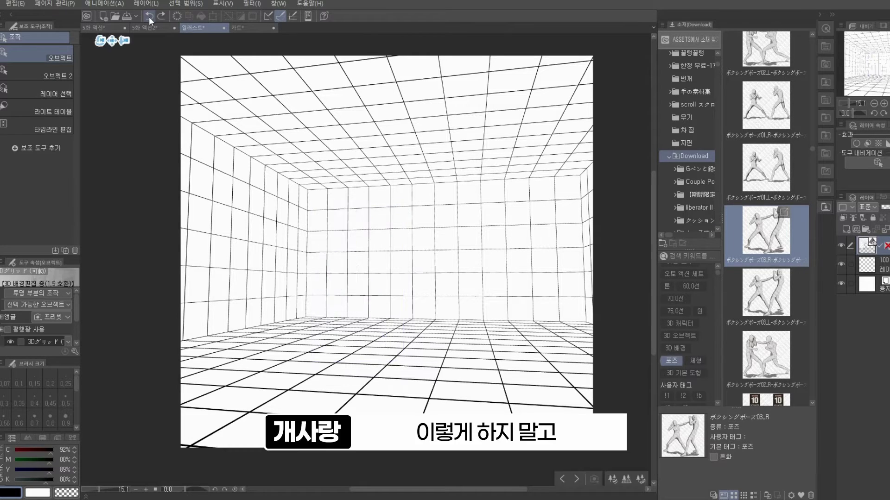
Step: Place the ボクシングポーズ03_R pose on its own 3D layer above the grid and add ボクシングポーズ03_L to the same layer
drag(766, 49, 804, 208)
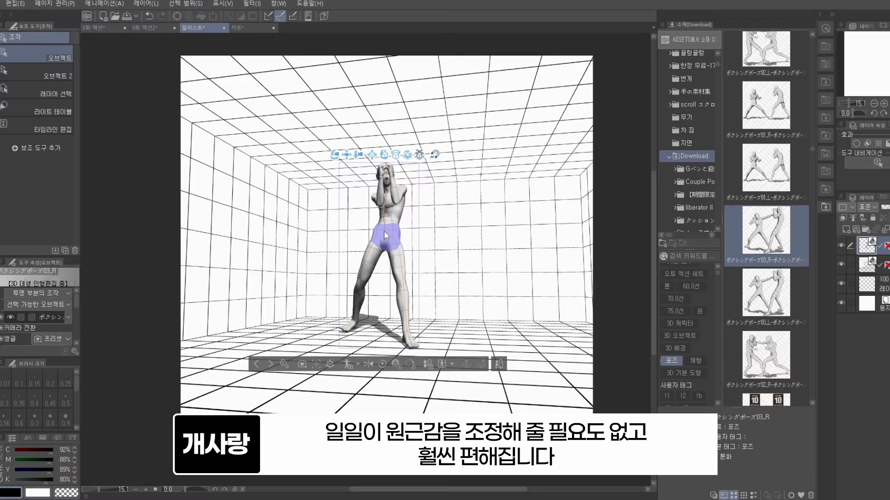
click(384, 231)
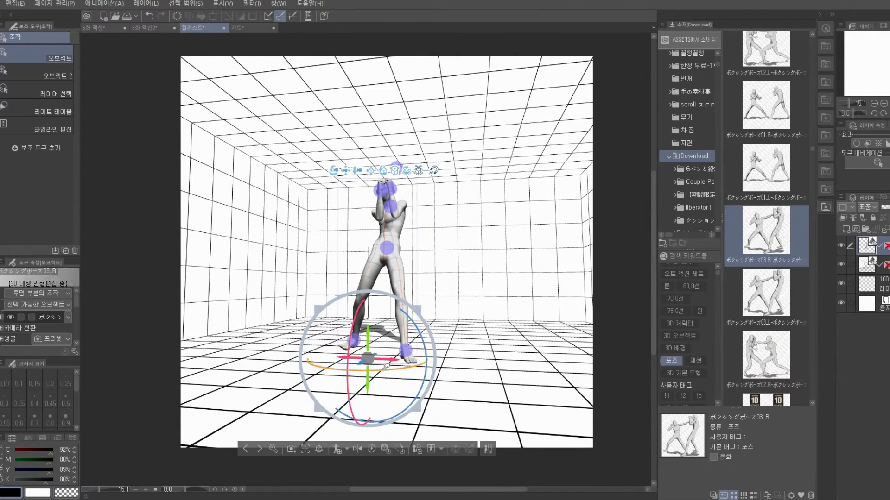
click(766, 292)
drag(766, 292, 412, 368)
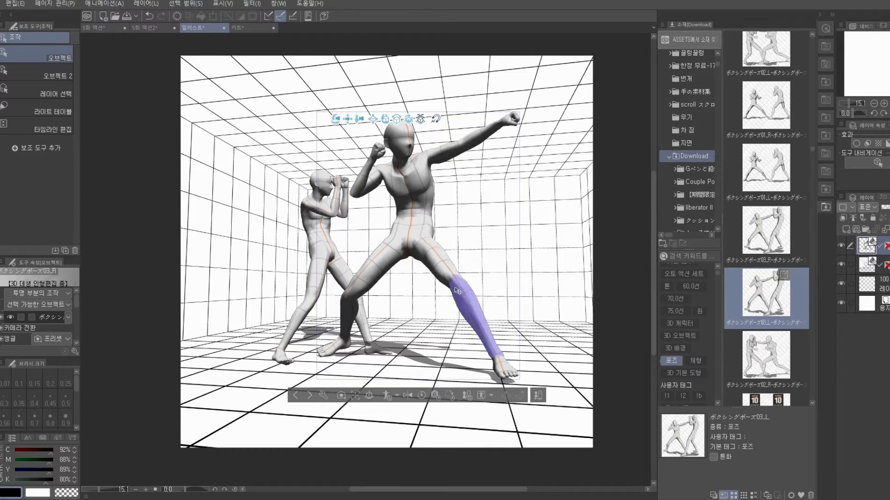
Step: Move and rotate the punching figure so its back faces the camera and its fist meets the other figure's guard
drag(419, 255, 404, 333)
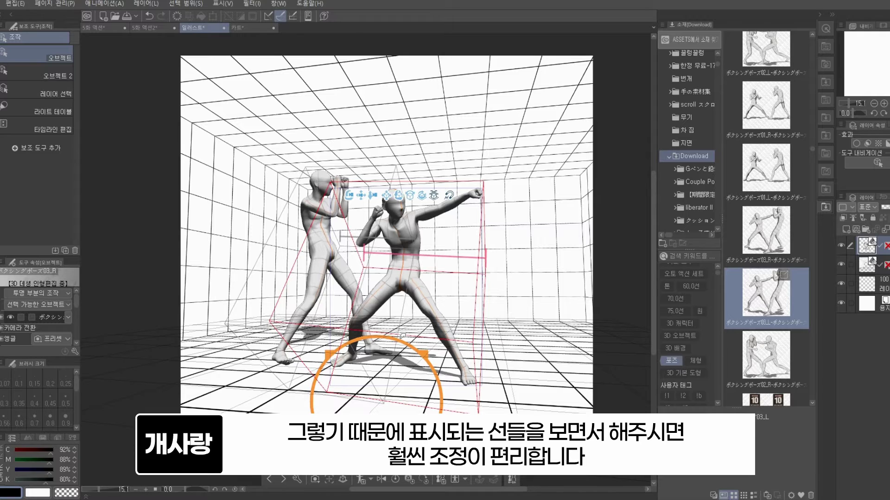
click(406, 334)
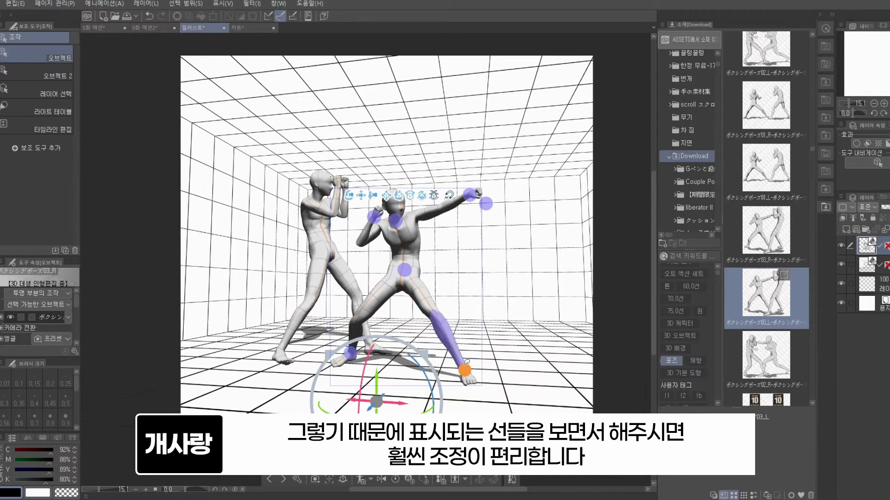
drag(378, 383, 394, 411)
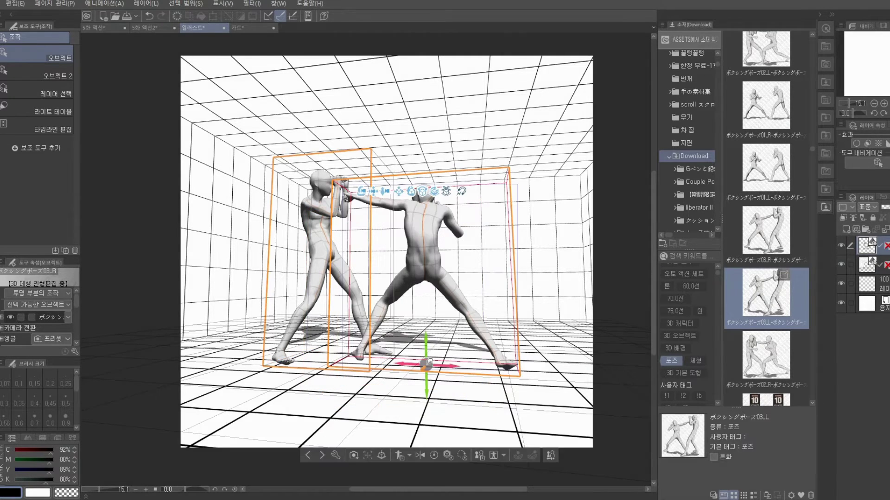
drag(428, 363, 441, 359)
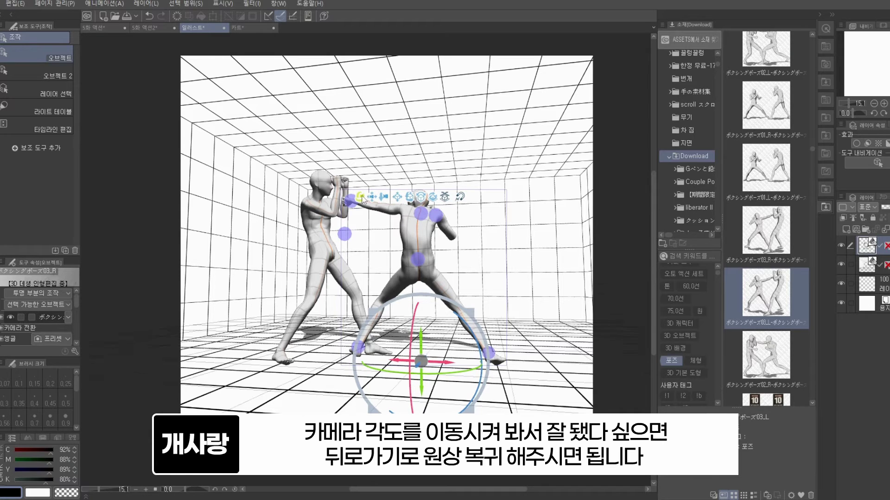
Step: Orbit the camera above the boxing figures to check their placement, and undo the camera move
drag(363, 198, 324, 373)
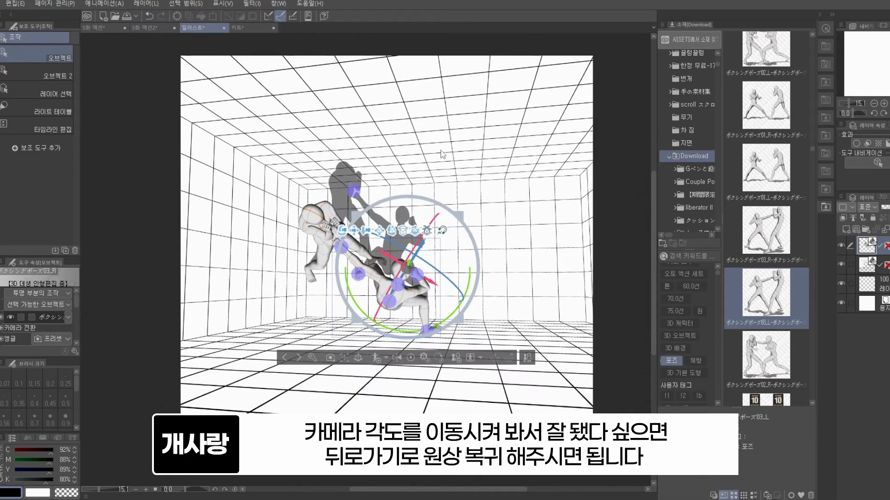
click(150, 17)
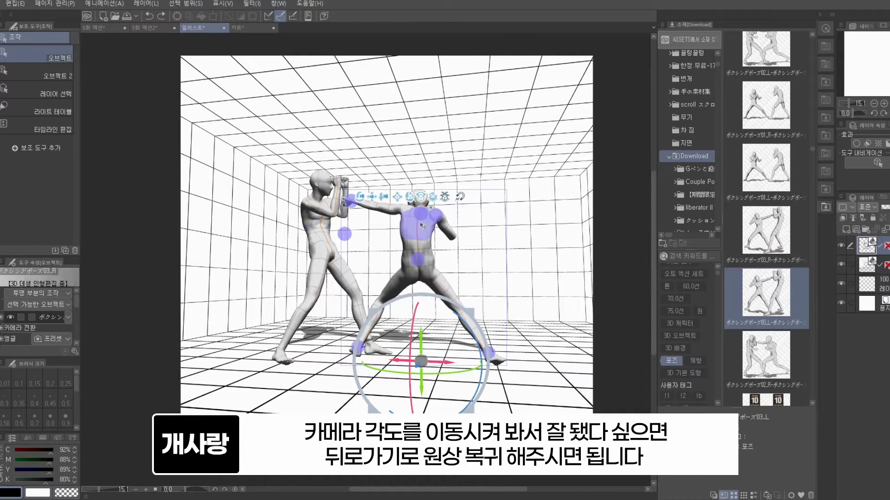
click(248, 378)
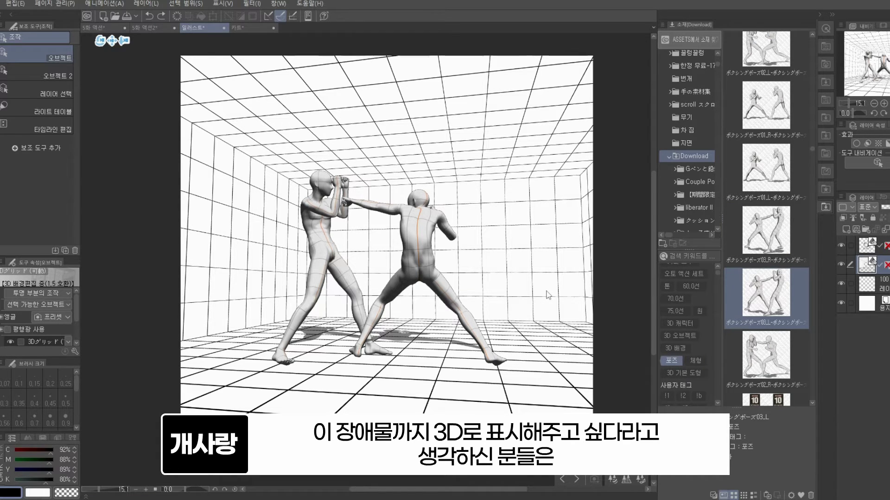
Step: Filter the 3D materials to primitives (3D 기본 도형) and add a Cube to the layer holding the boxing figures
scroll(684, 65, up, 6)
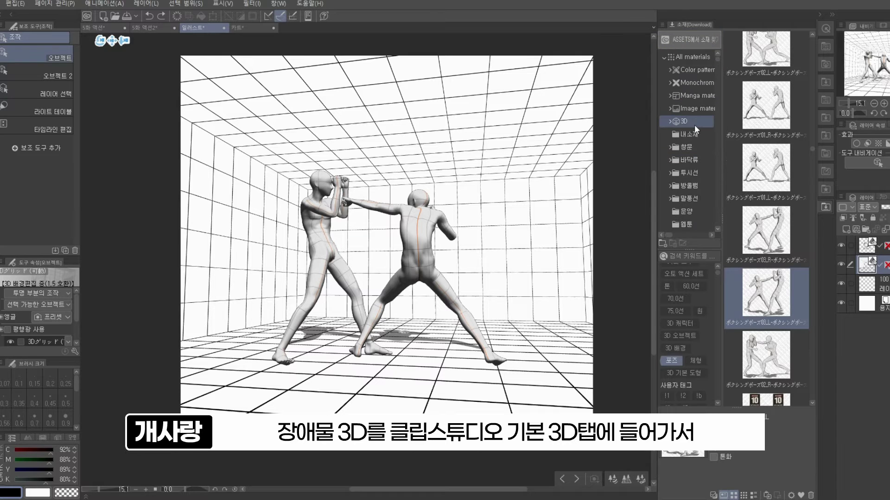
click(694, 122)
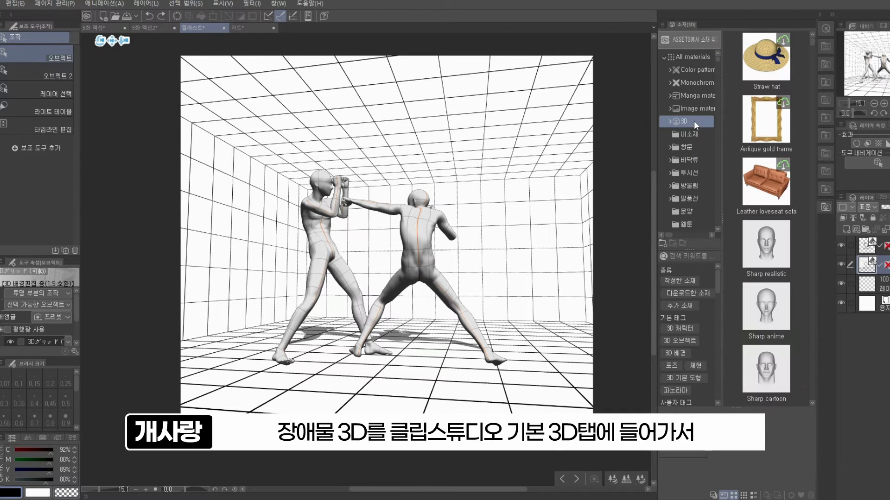
scroll(670, 368, down, 1)
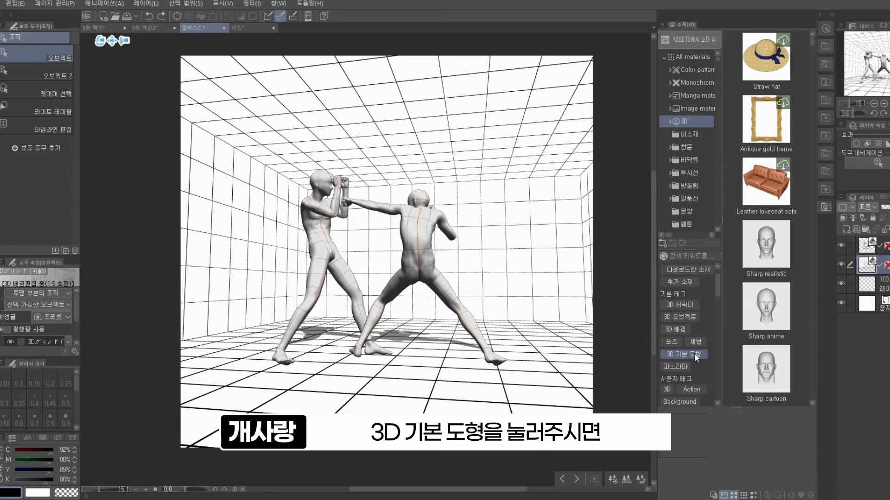
click(694, 353)
scroll(763, 301, down, 2)
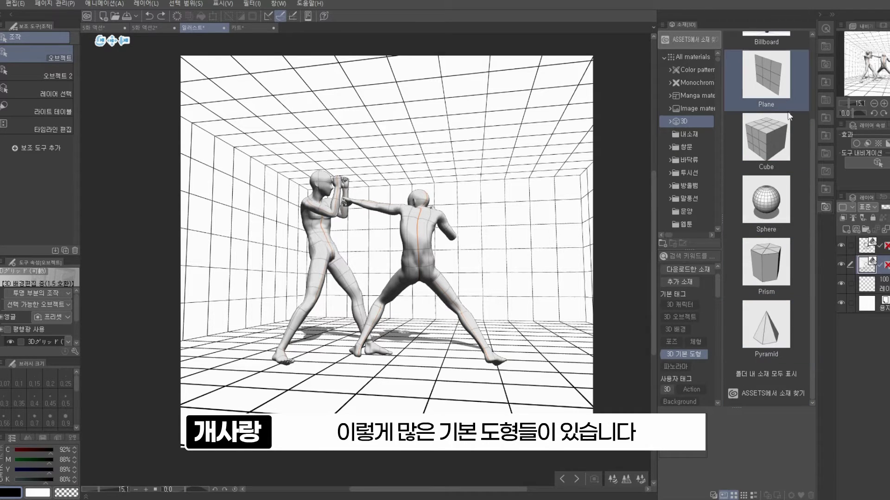
double_click(763, 143)
drag(762, 149, 592, 369)
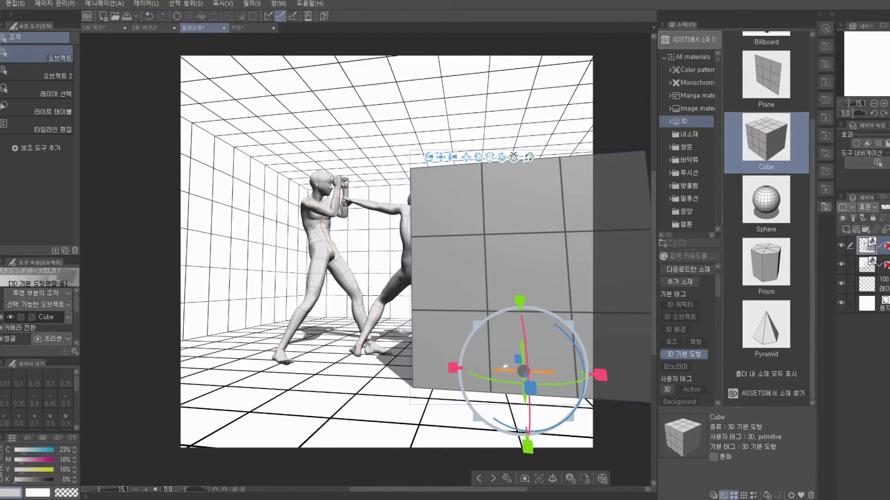
Step: Reshape the cube into a long low wall and position it on the floor behind the punching figure
drag(521, 371, 320, 324)
drag(428, 290, 319, 350)
drag(360, 373, 445, 377)
drag(351, 295, 360, 324)
drag(372, 380, 498, 333)
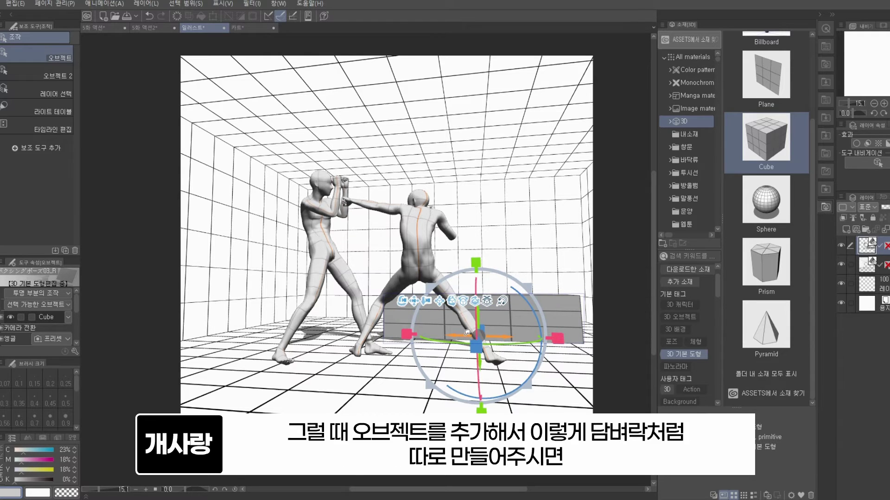
Step: Undo the last change to the cube wall, make it taller behind the fighters, and add a Sphere primitive in the foreground
key(ctrl+z)
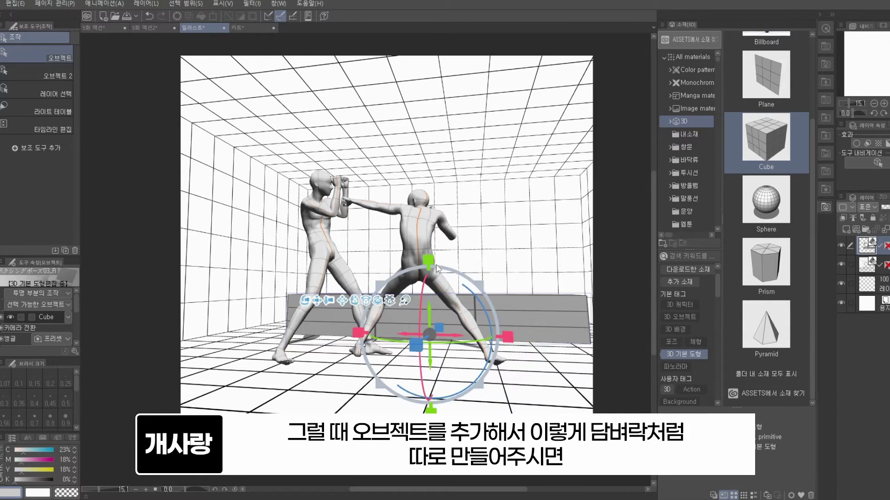
drag(432, 258, 425, 188)
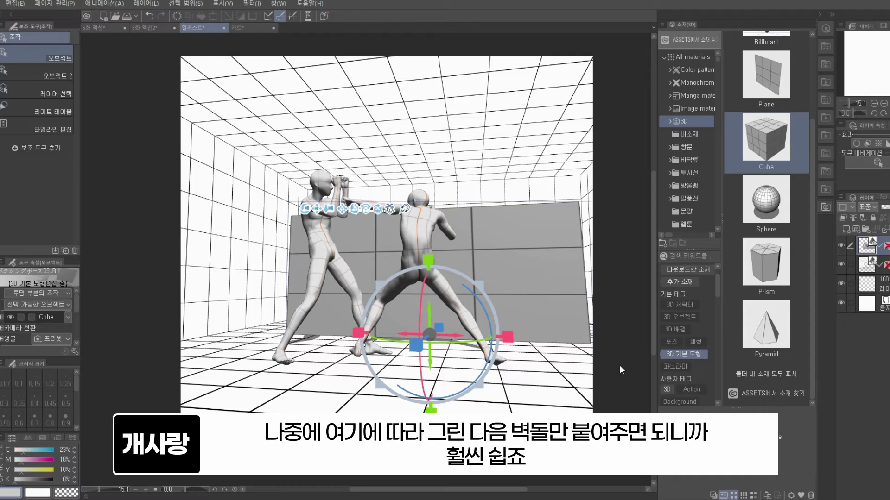
drag(425, 190, 426, 262)
drag(766, 199, 586, 390)
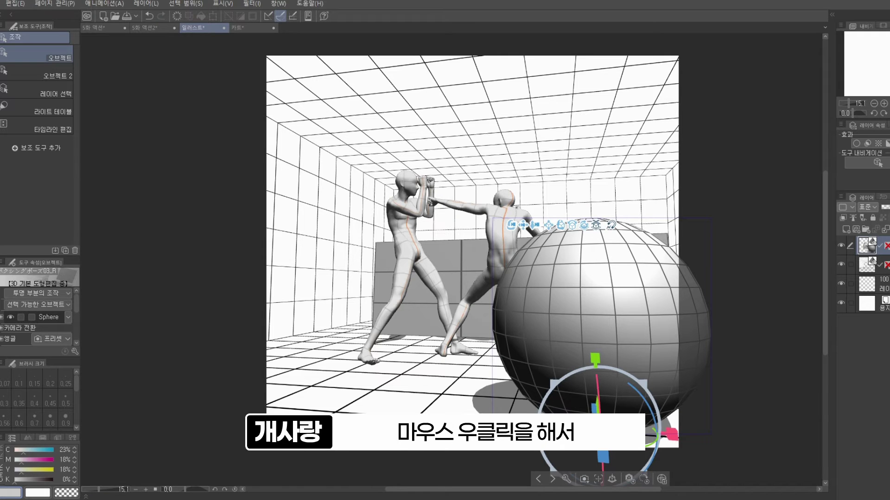
Step: Merge a copy of the visible layers (표시 레이어 복사본 결합) and hide the two original 3D layers beneath it
right_click(883, 246)
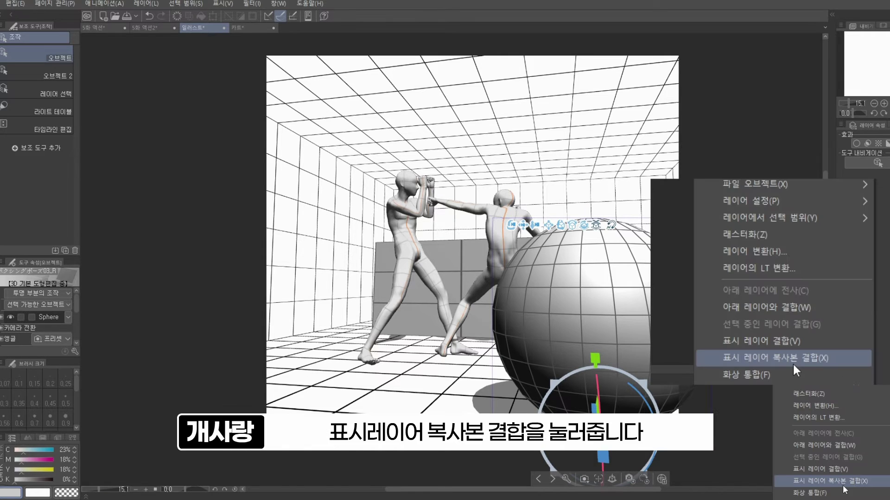
click(801, 361)
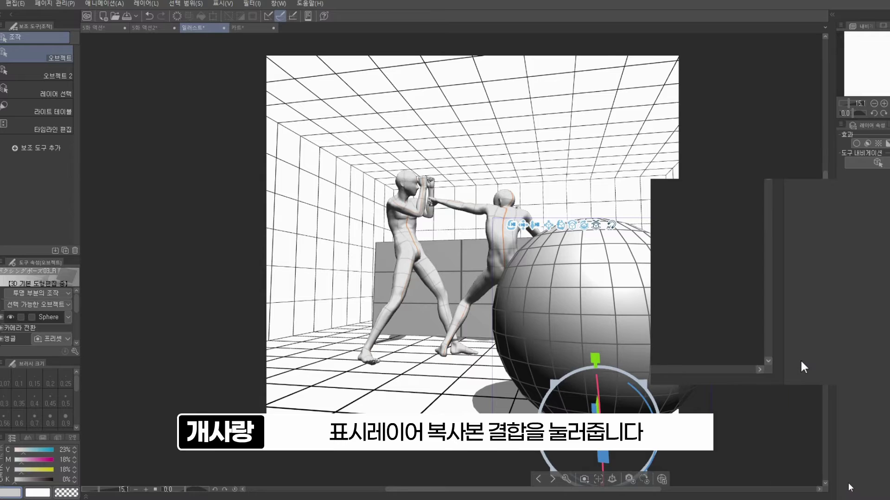
drag(841, 284, 841, 265)
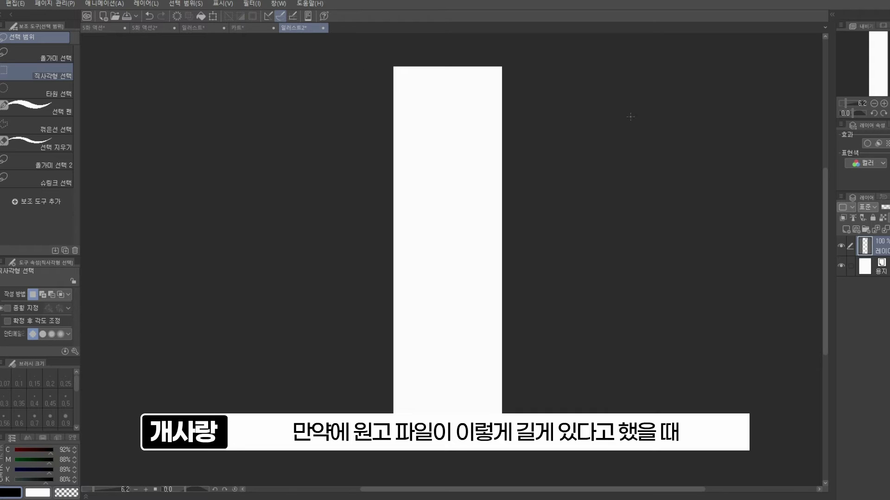
click(841, 245)
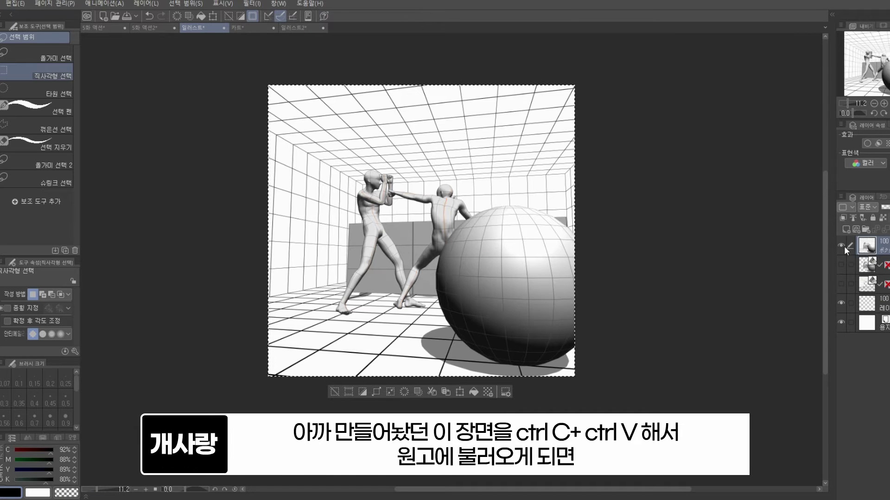
Step: Copy the merged boxing scene and paste it into the tall manuscript canvas 일러스트2
scroll(246, 151, down, 2)
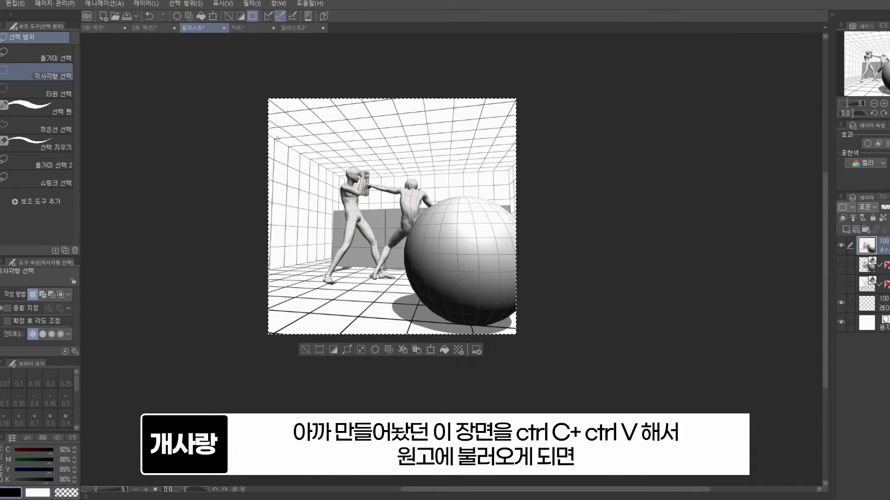
click(314, 28)
key(ctrl+v)
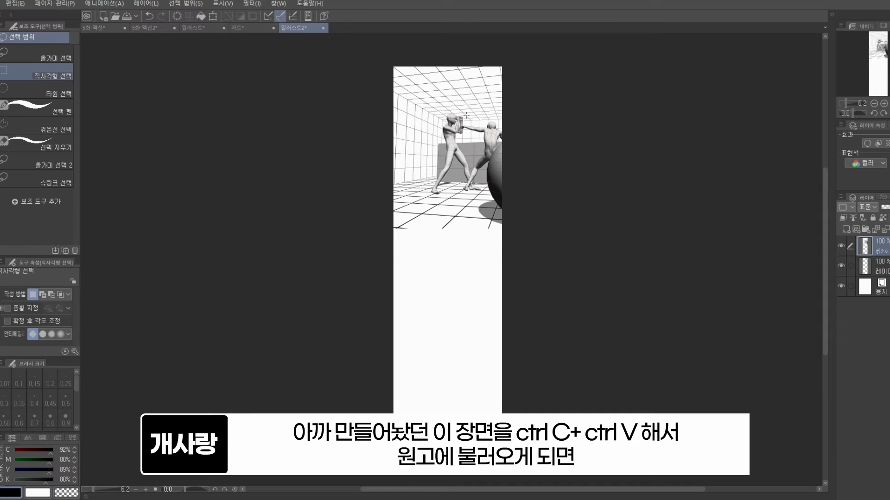
Step: Scale down and reposition the pasted boxing scene to fit the narrow manuscript canvas
key(ctrl+t)
drag(563, 67, 524, 89)
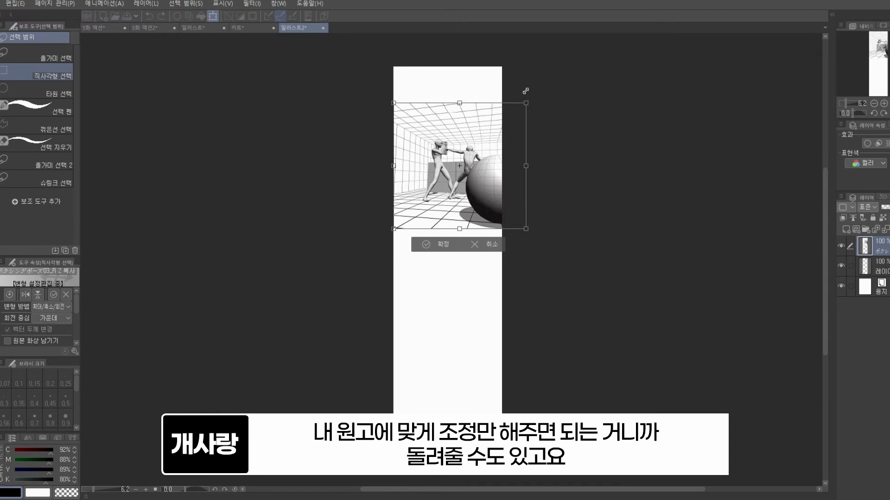
drag(505, 179, 488, 146)
scroll(478, 97, up, 3)
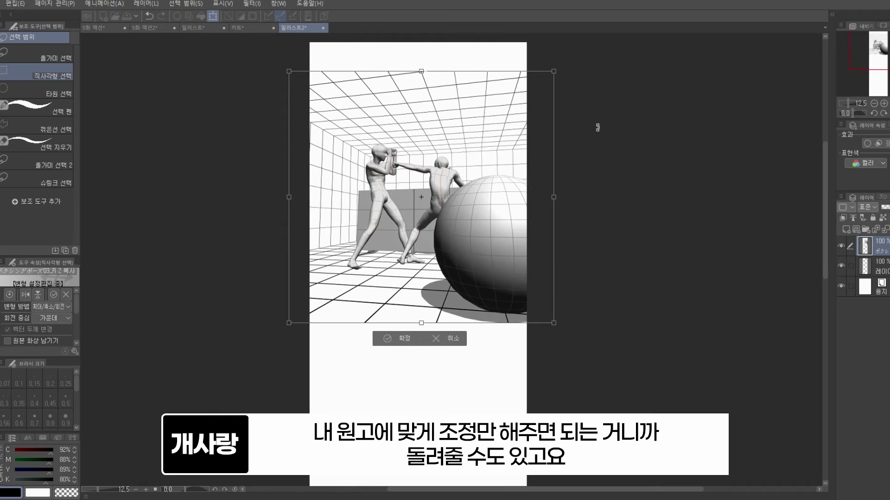
drag(536, 107, 592, 138)
Step: Extend the boxing scene's canvas upward and downward to a height of 14656 px, keeping the 5499 px width
scroll(432, 244, down, 2)
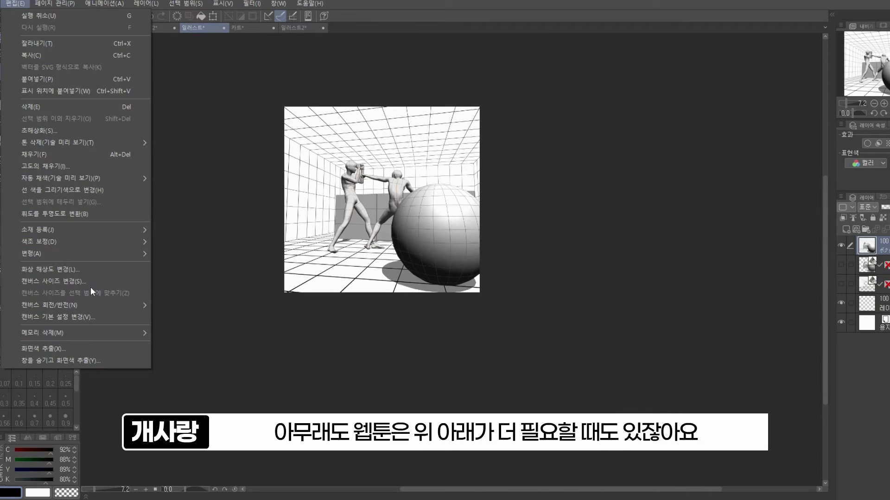
click(90, 281)
scroll(424, 268, down, 4)
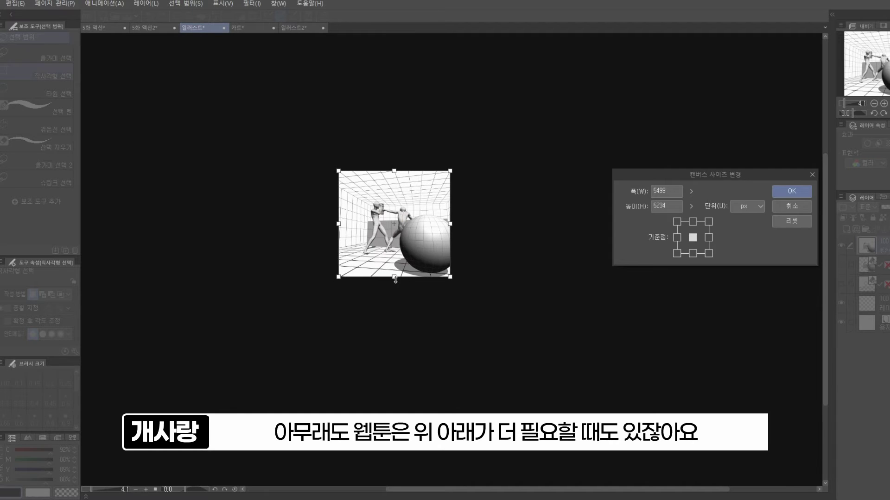
drag(395, 277, 394, 390)
drag(398, 167, 398, 88)
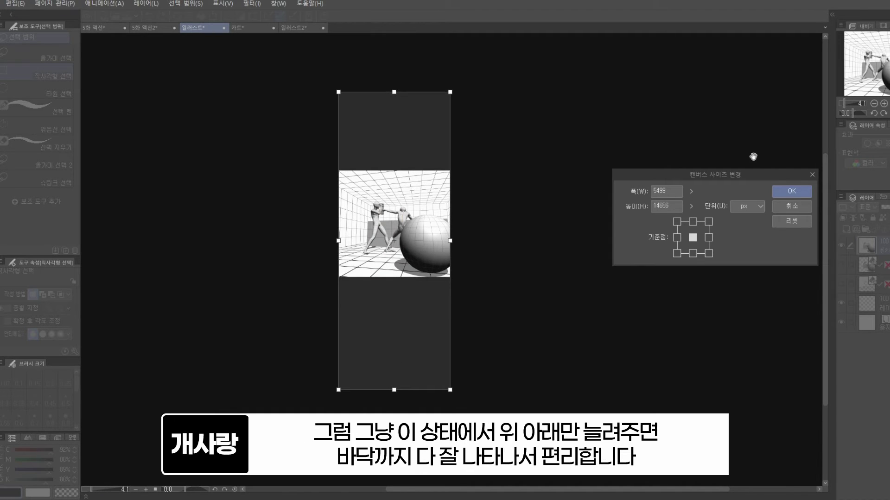
click(775, 193)
Step: Remove the merged copy layer and show the 3D figure and grid layers across the extended canvas
scroll(394, 218, up, 5)
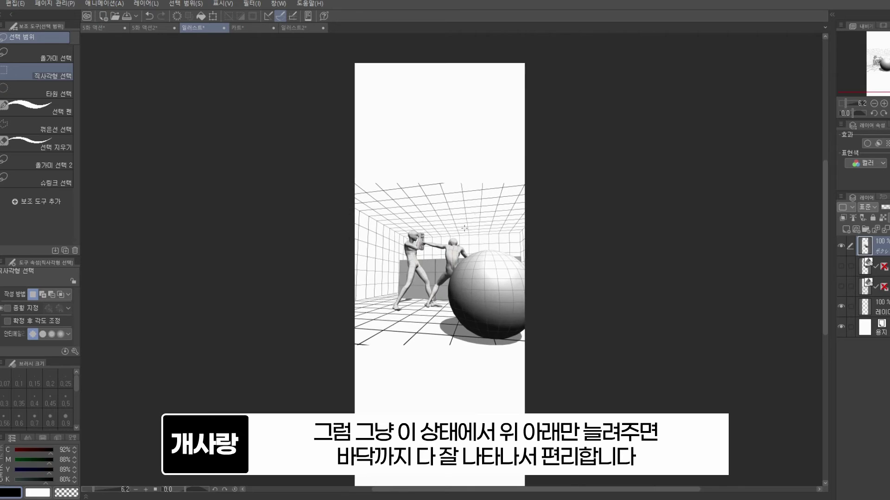
scroll(375, 206, down, 4)
scroll(337, 141, up, 3)
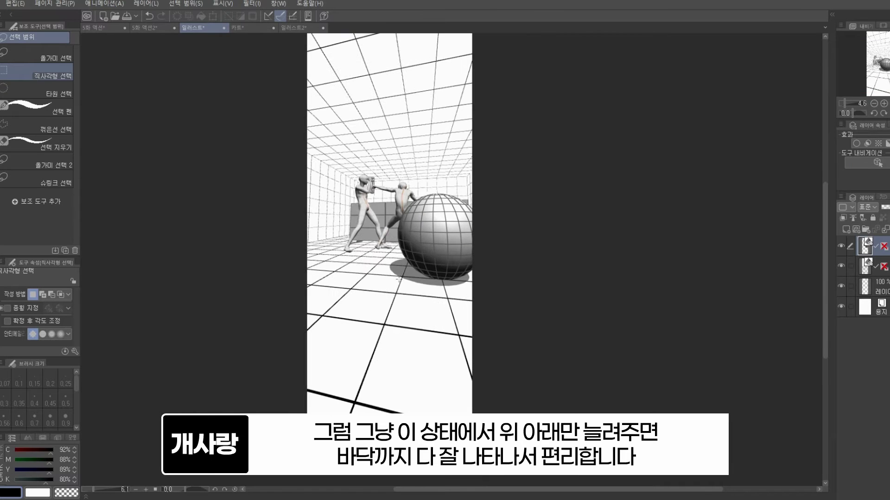
Step: Hide the 3D grid layer and orbit the camera to a low angle looking up at the boxing figures
scroll(480, 302, down, 2)
scroll(431, 222, up, 3)
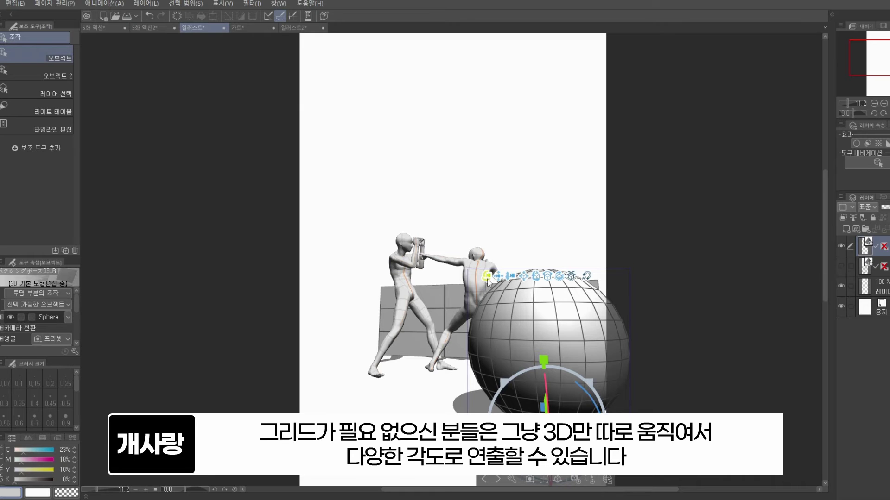
drag(490, 282, 440, 366)
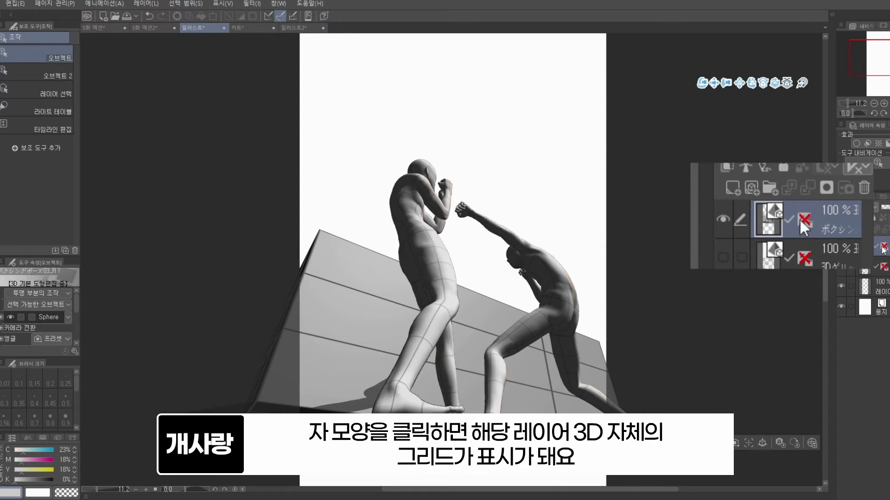
Step: Show the figure layer's perspective ruler, add a new raster layer, and draw background perspective lines with the pen
click(801, 217)
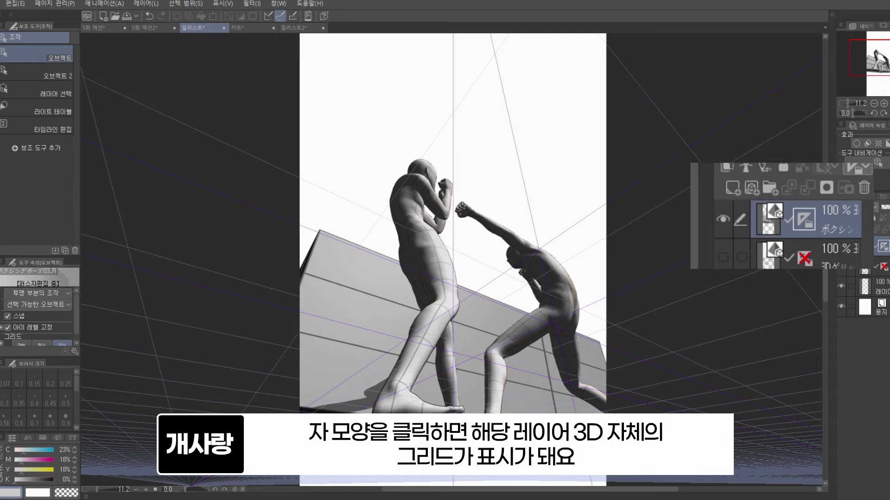
click(724, 185)
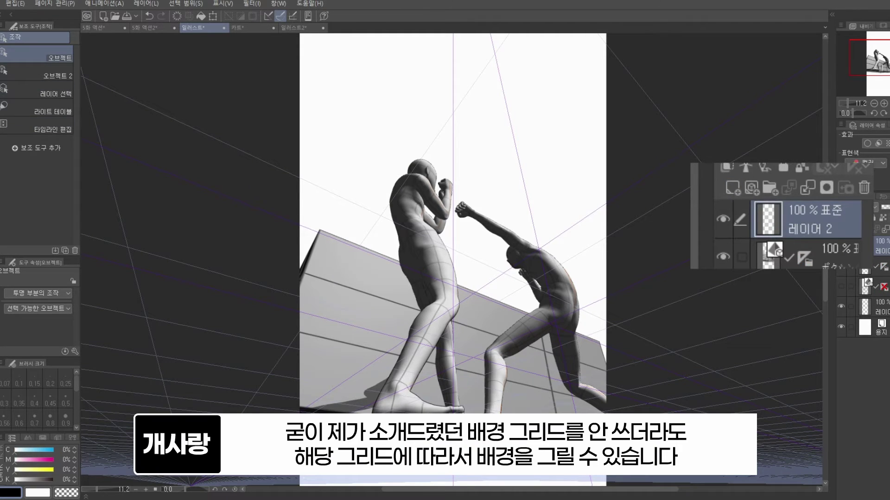
key(p)
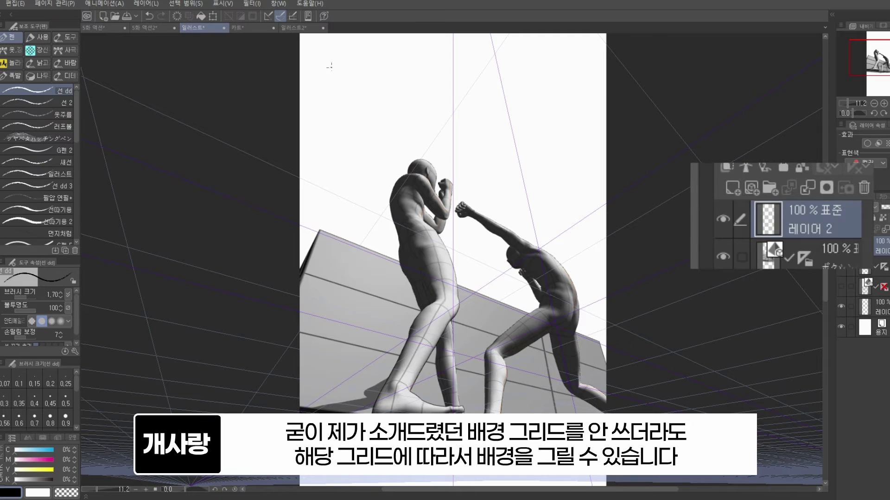
drag(444, 185, 448, 41)
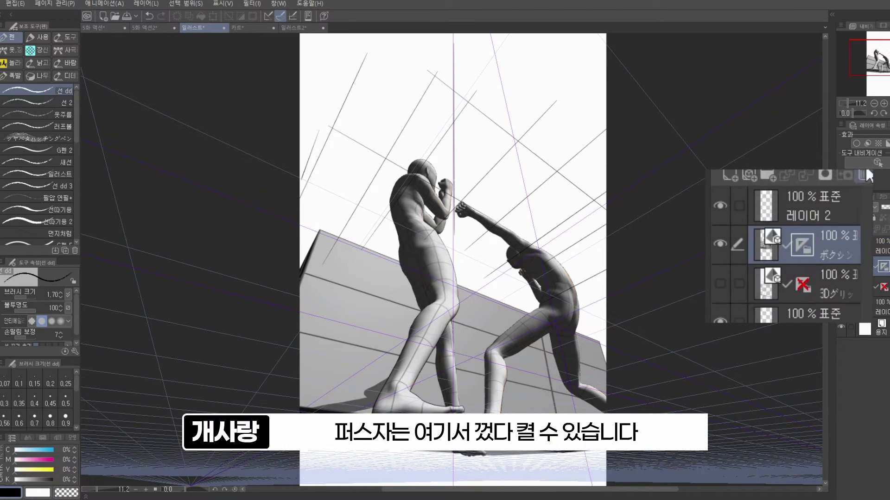
Step: Choose the same-folder display option (동일 폴더 안에서 표시) for the figure layer's perspective ruler
click(802, 246)
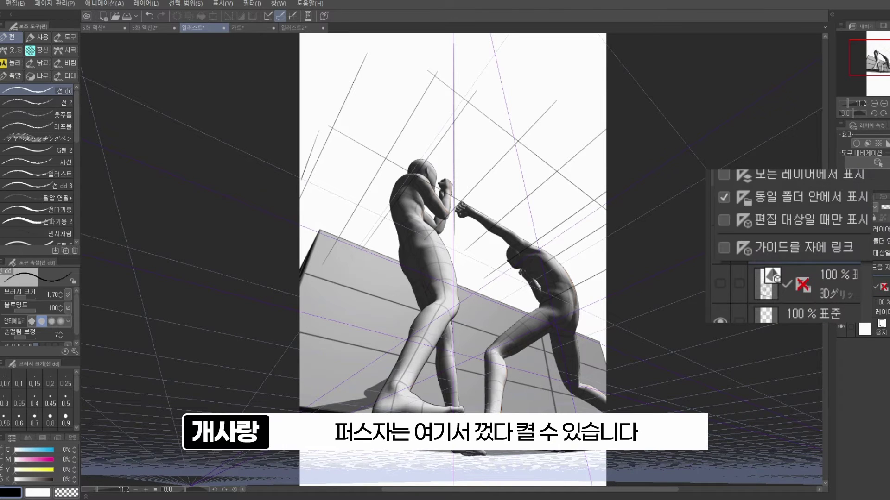
click(784, 195)
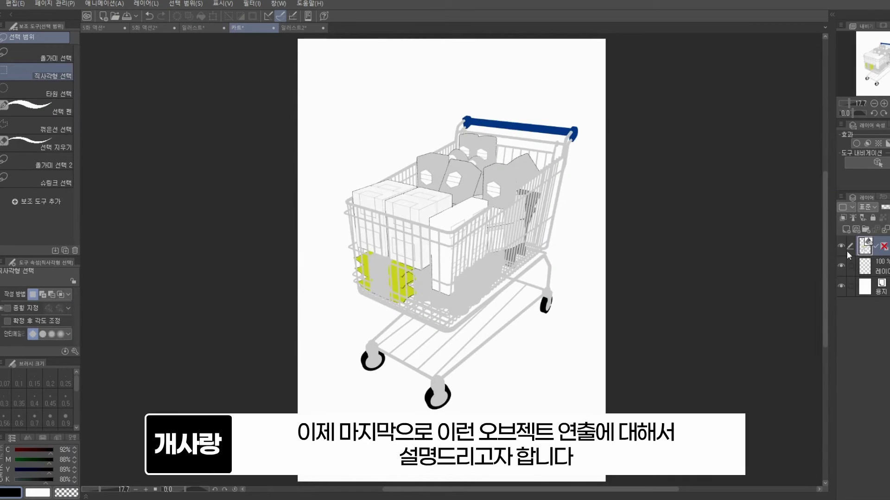
Step: In the 카트 canvas, orbit the camera above the shopping cart and move its contents separately from the cart
click(842, 246)
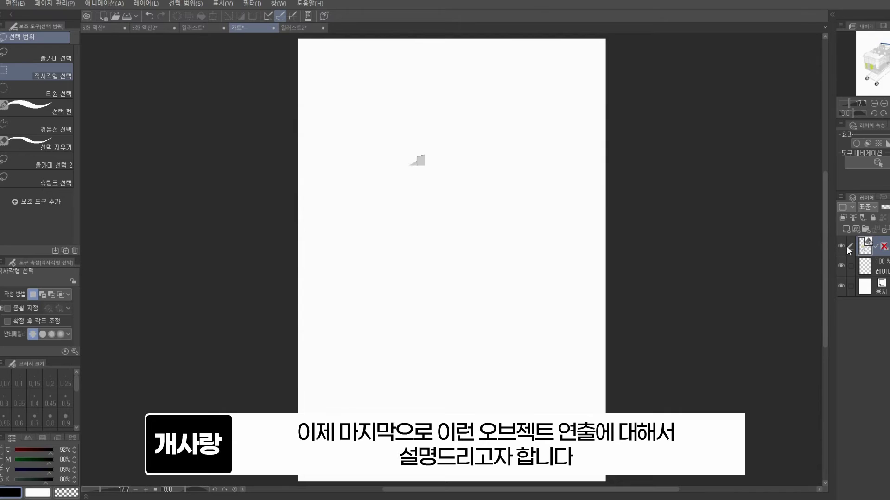
click(843, 246)
key(o)
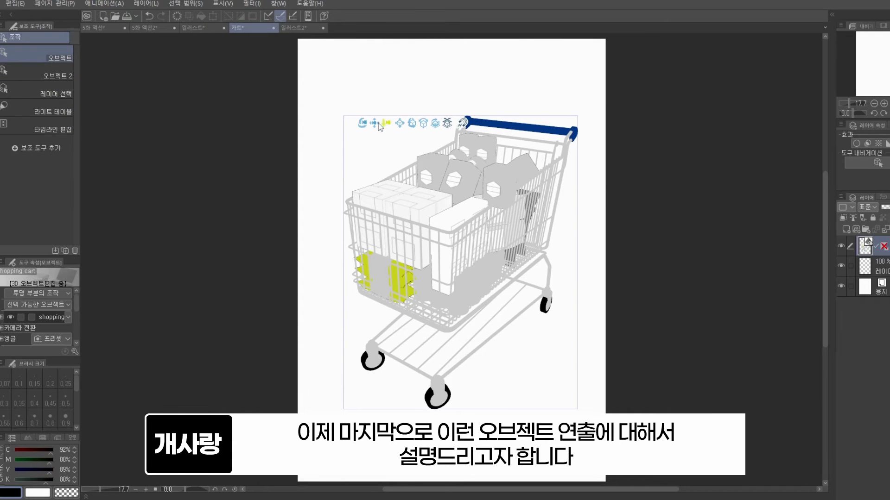
drag(363, 126, 551, 147)
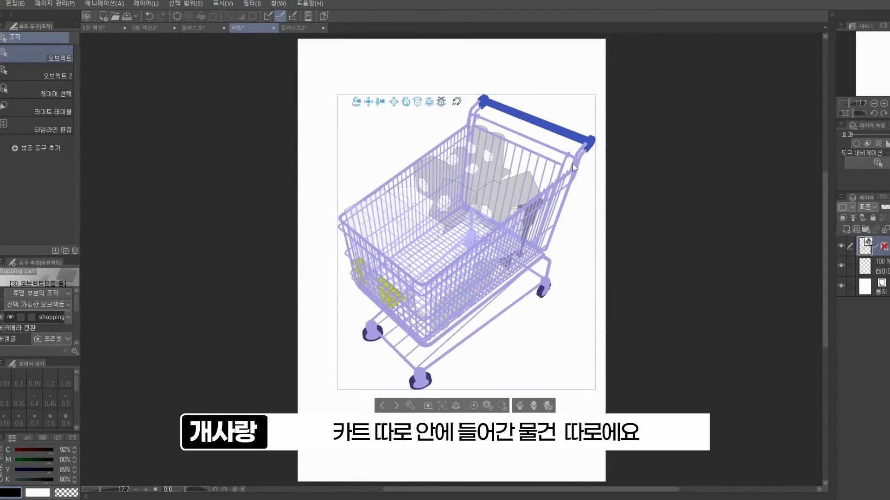
drag(499, 187, 337, 183)
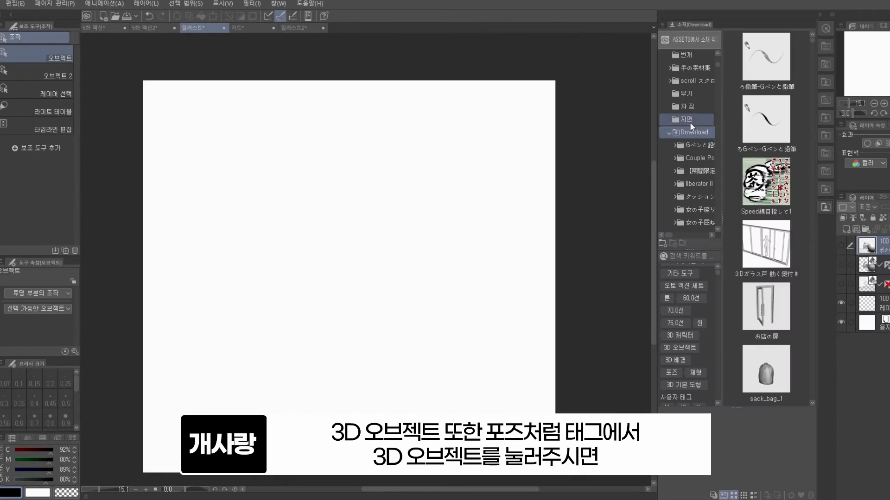
Step: Filter the downloaded materials to 3D objects (3D 오브젝트) and add the shopping cart to the 일러스트 canvas
click(675, 350)
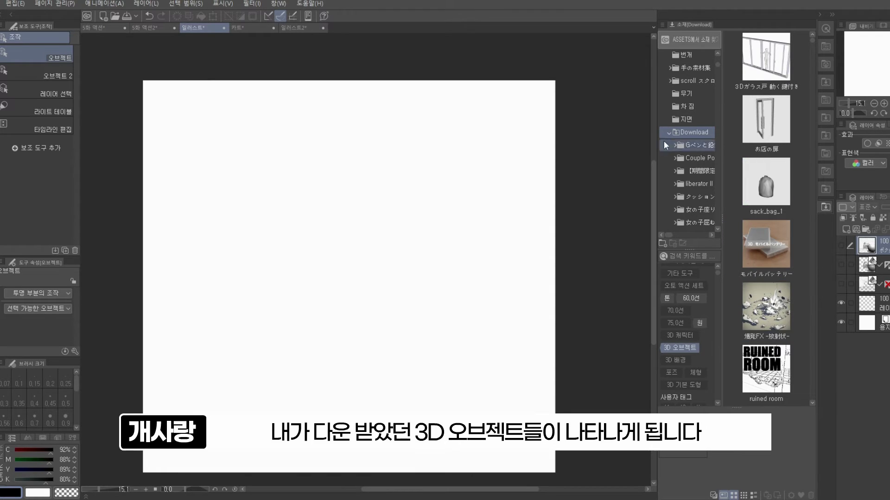
scroll(766, 313, down, 15)
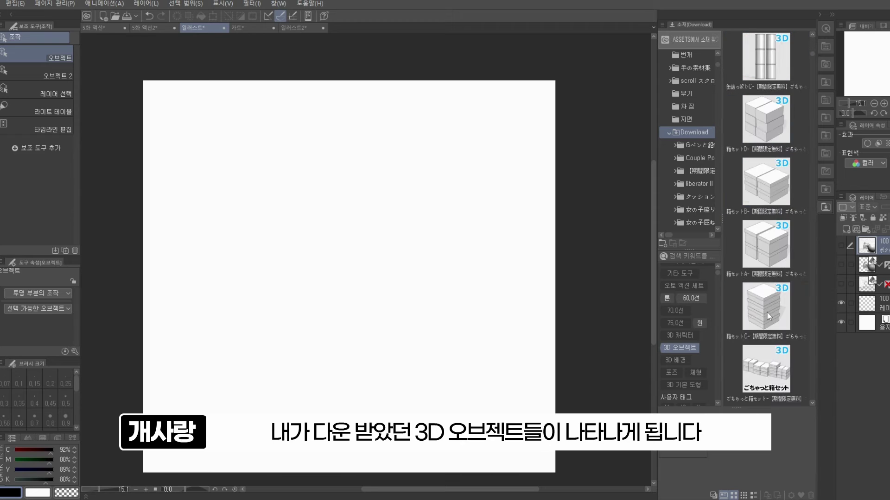
scroll(766, 311, down, 5)
drag(767, 183, 344, 350)
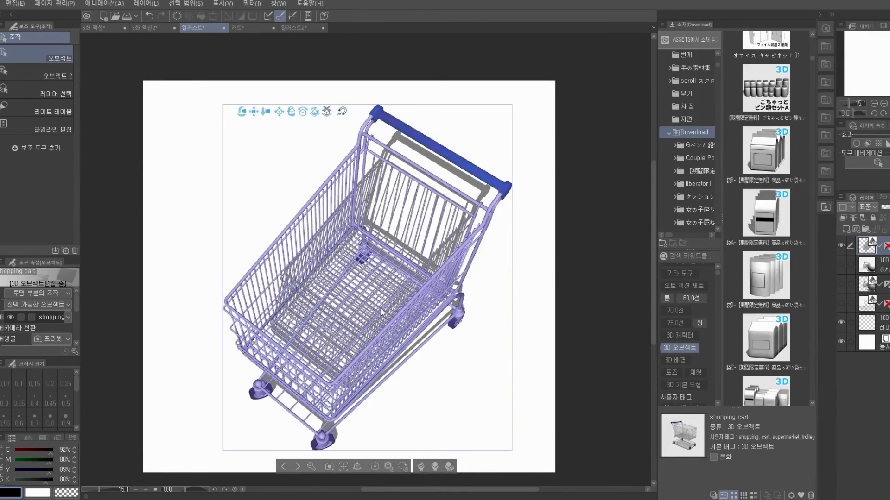
Step: Add the bag set (袋セット) to the shopping cart's layer and orbit the camera to a low side view
scroll(780, 194, up, 1)
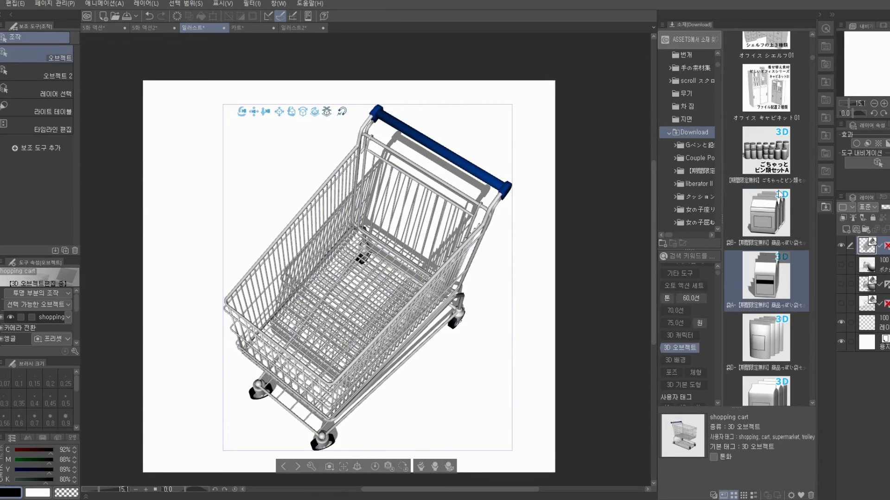
scroll(775, 346, down, 2)
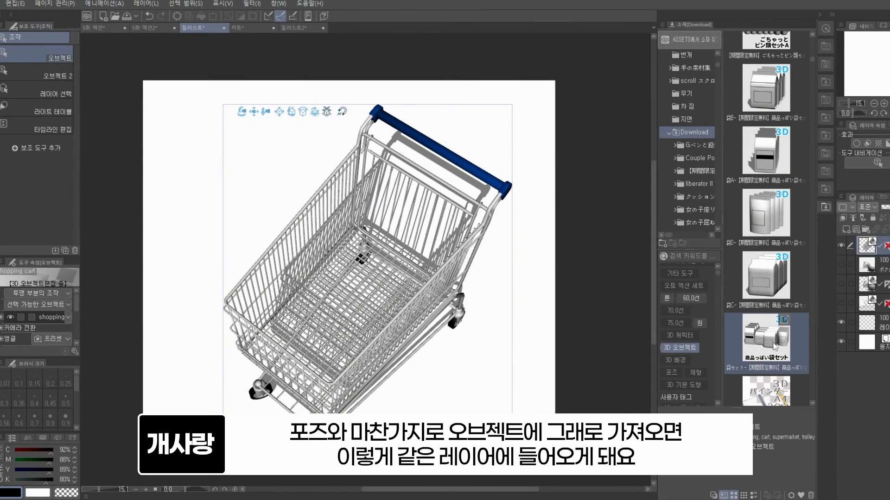
drag(775, 347, 388, 289)
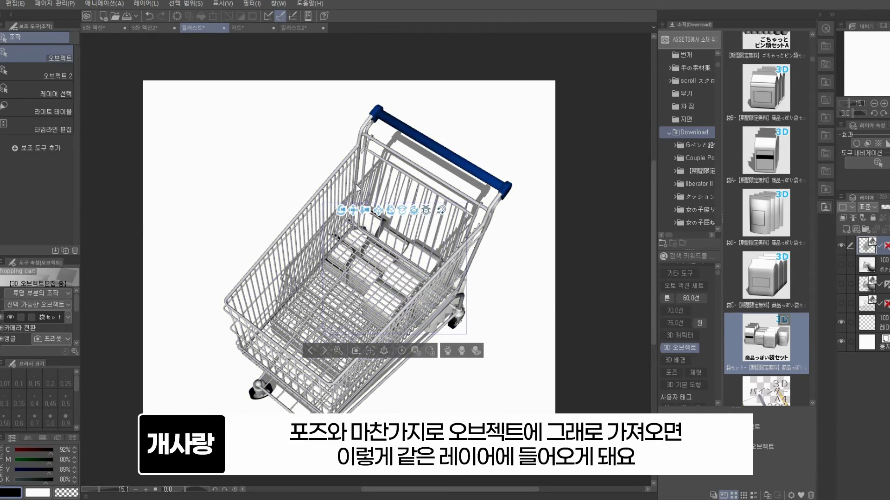
drag(342, 212, 232, 87)
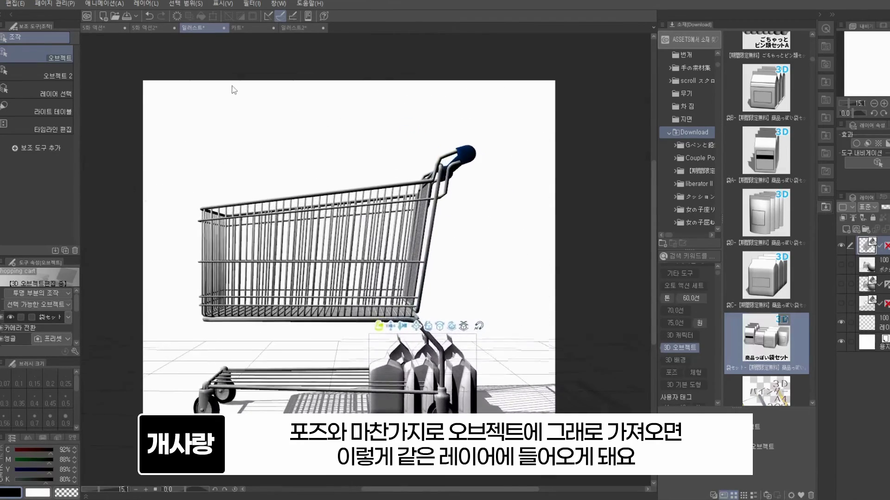
Step: Move the bag set (袋セット) up into the shopping cart's basket and orbit the camera to look down into the cart
click(457, 385)
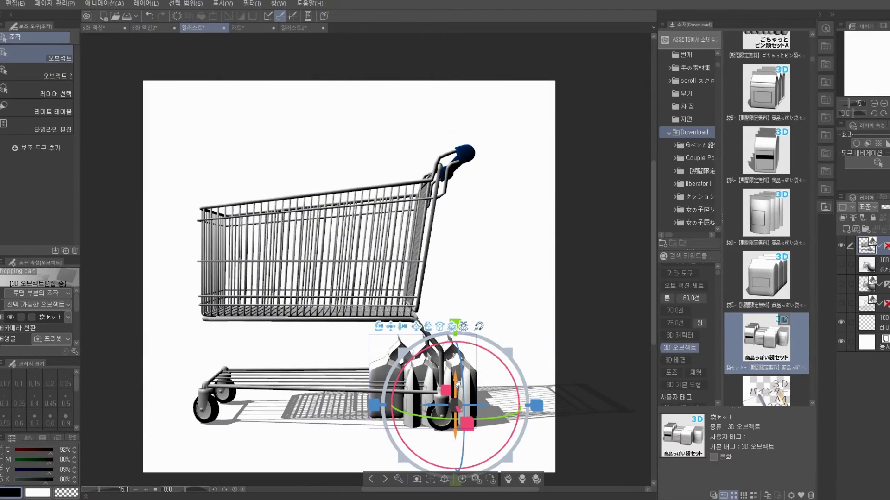
drag(458, 386, 378, 313)
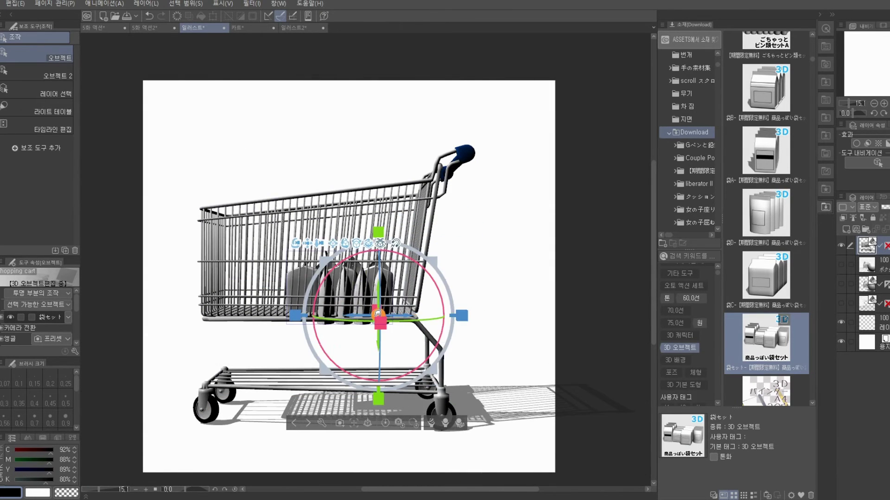
drag(297, 244, 445, 353)
drag(348, 246, 447, 316)
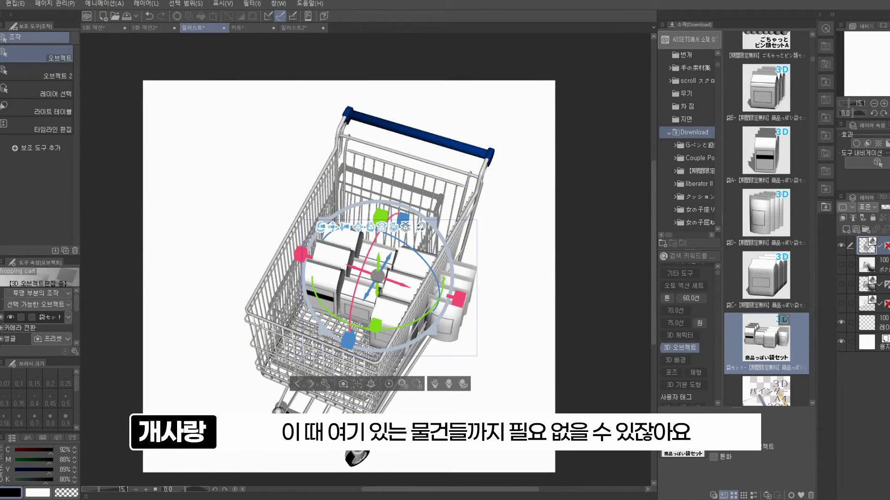
Step: Open the object list (오브젝트 리스트) for the 3D layer and switch the shopping cart and bag set off and back on
scroll(459, 286, up, 6)
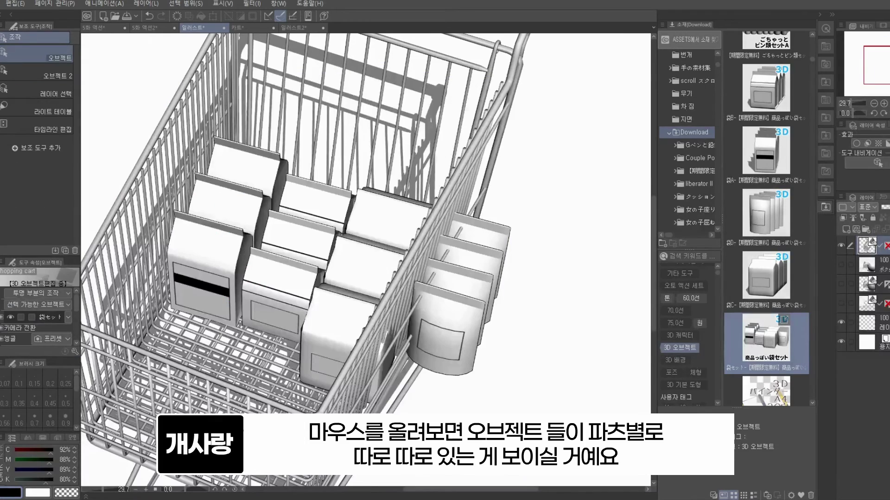
click(234, 166)
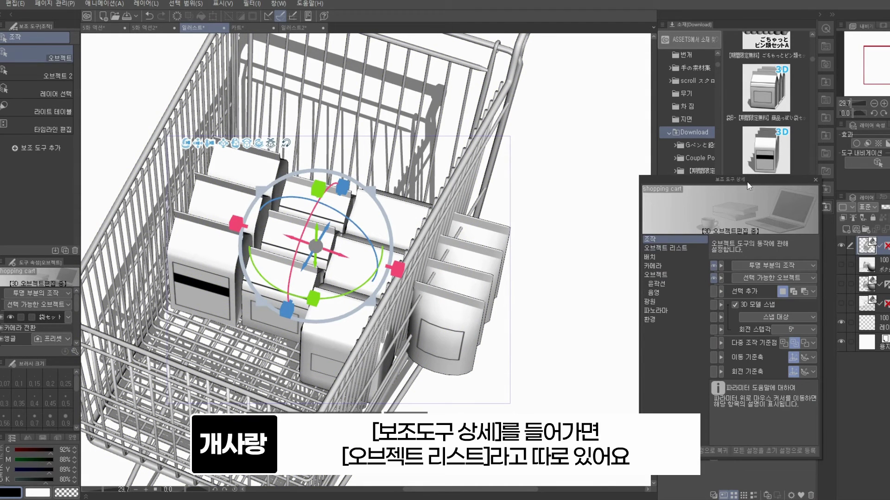
click(682, 247)
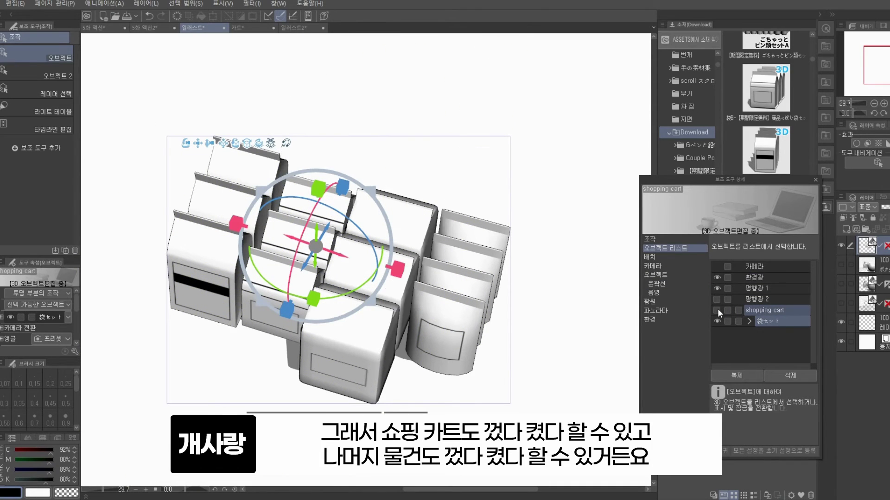
click(717, 310)
click(717, 309)
click(718, 310)
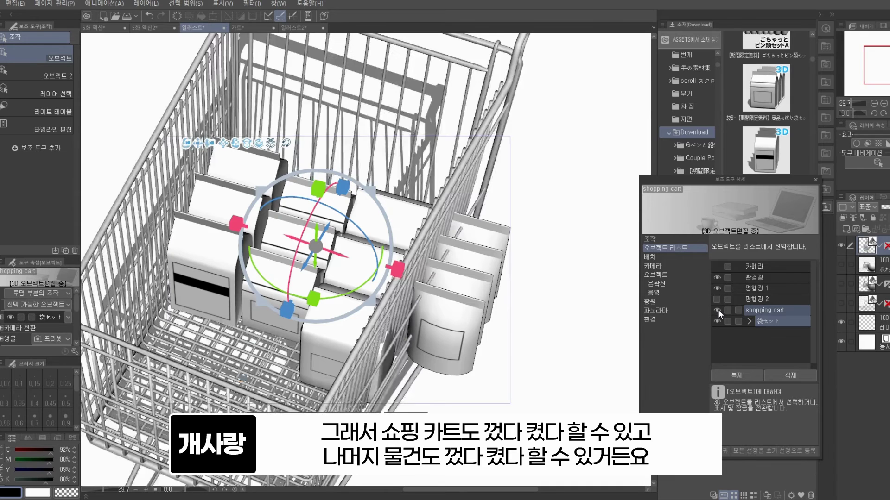
click(717, 321)
click(717, 321)
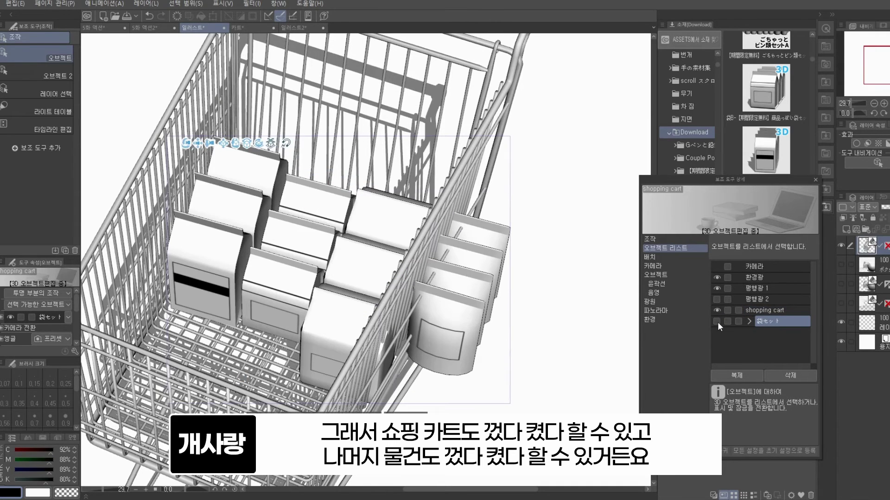
click(717, 321)
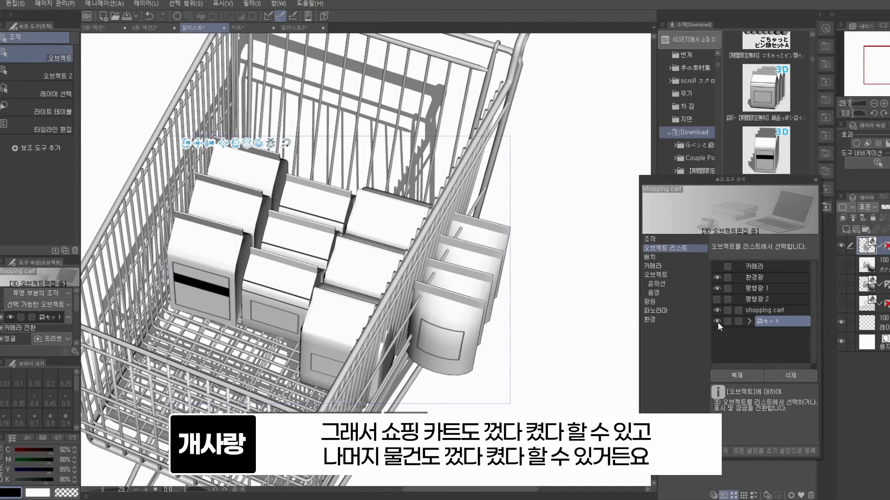
Step: Expand the bag set (袋セット) in the object list and check groups A, B and C by hiding and reshowing each
click(749, 323)
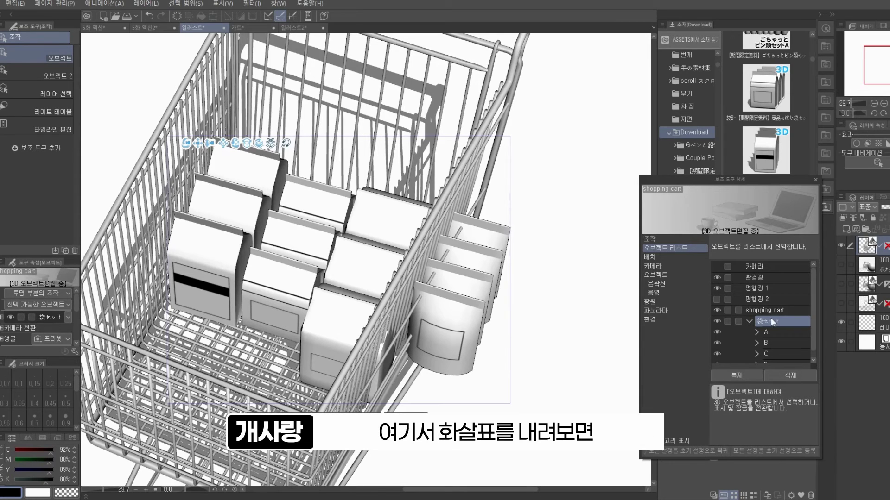
scroll(771, 318, down, 1)
click(719, 325)
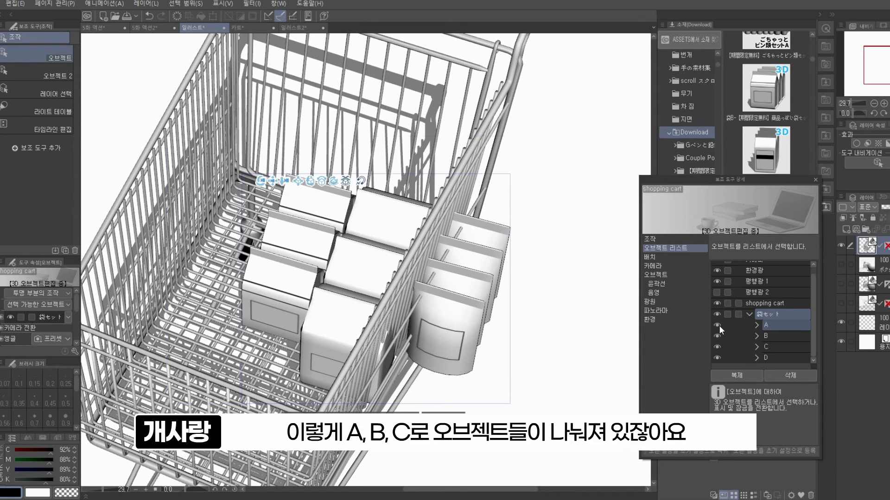
click(716, 335)
click(716, 335)
click(718, 346)
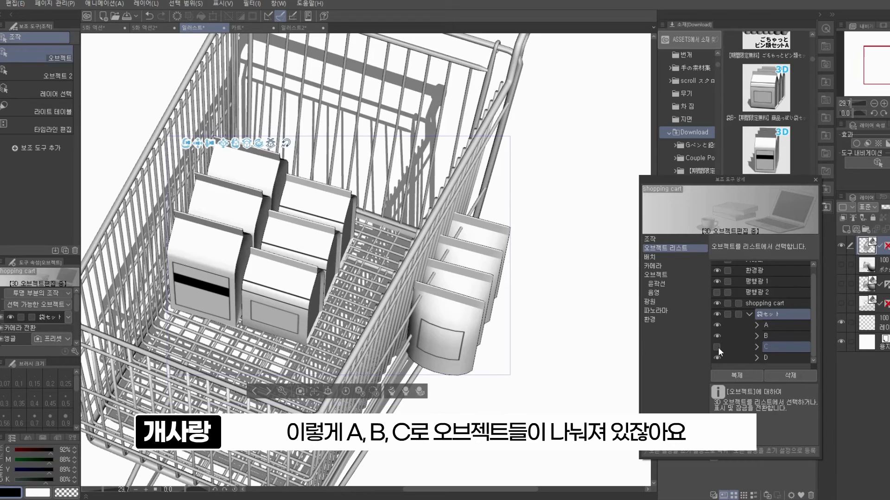
click(718, 347)
Step: Hide group D of the bag set, expanding it briefly to inspect its individual bags 袋D1 to 袋D4
click(717, 359)
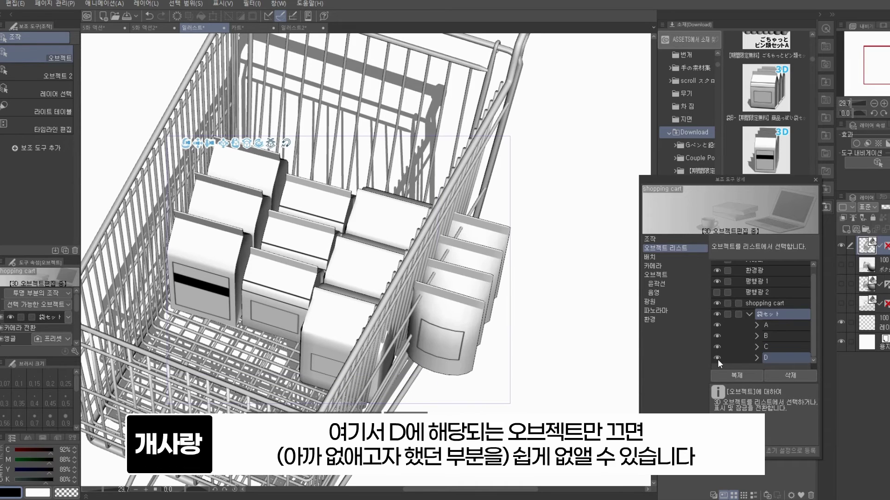
click(717, 358)
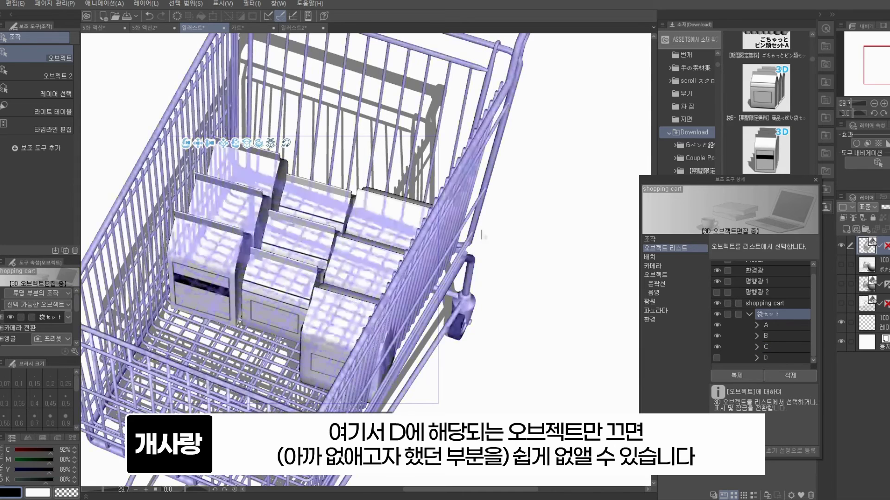
click(757, 358)
scroll(782, 331, down, 2)
click(717, 315)
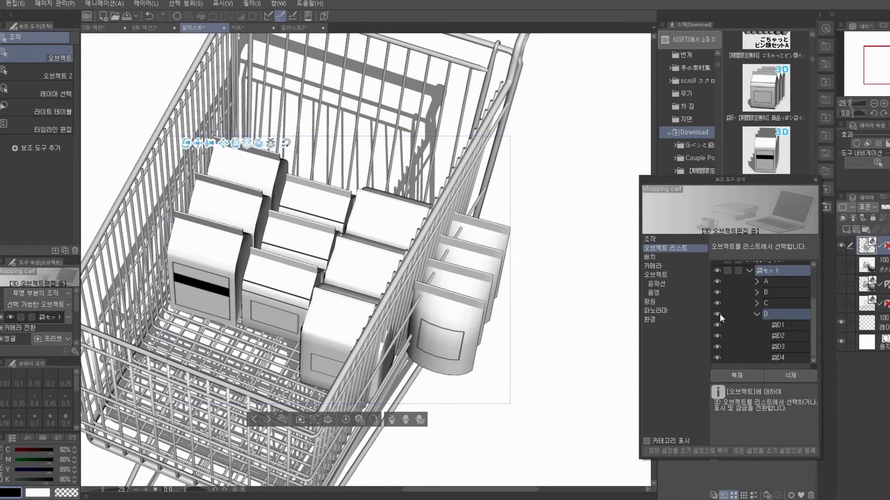
click(717, 314)
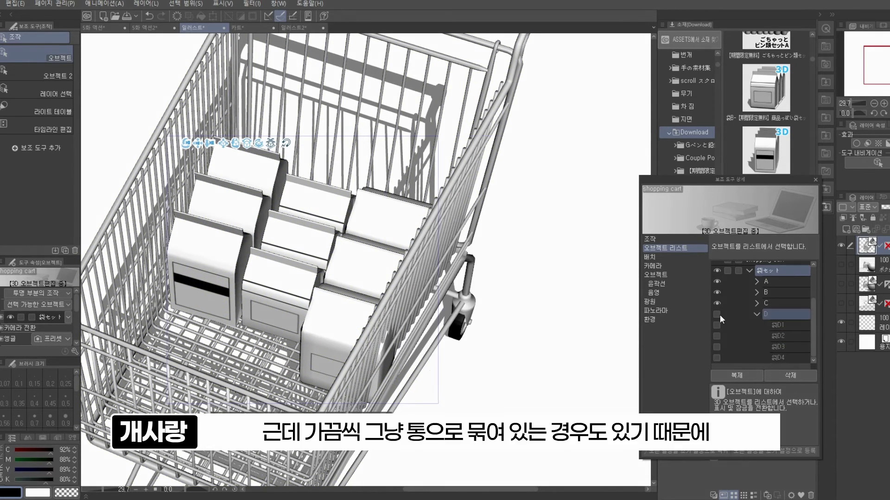
click(756, 314)
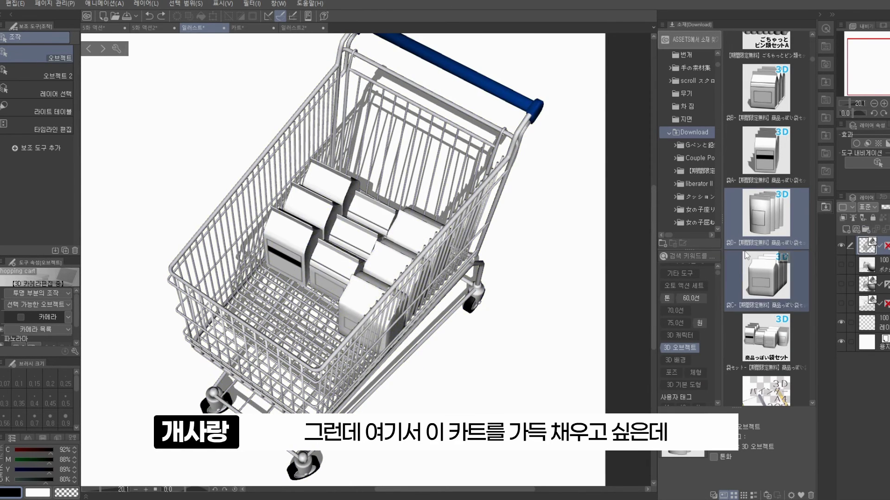
Step: Add the downloaded bag materials 袋D and 袋C to the front of the shopping cart
drag(772, 218, 277, 304)
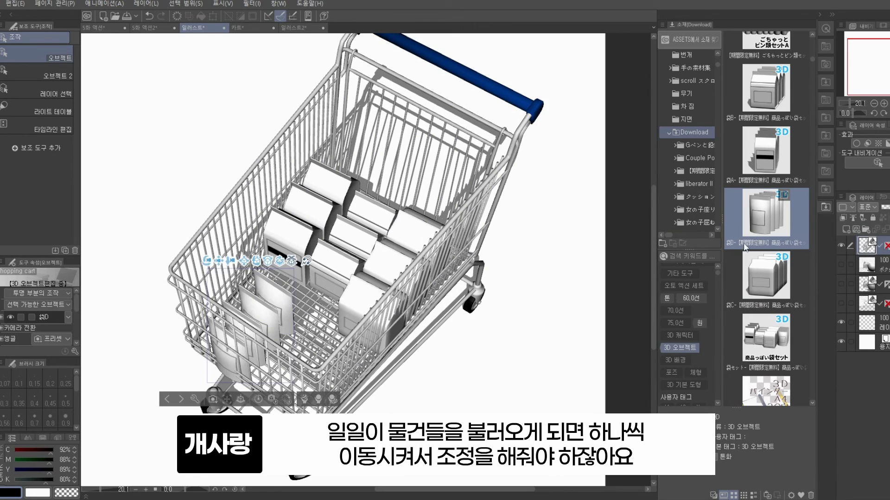
click(760, 277)
drag(760, 277, 344, 390)
Step: Move the 袋C bags inside the cart from a low side view and orbit the camera back above the cart
drag(247, 352, 141, 281)
click(166, 295)
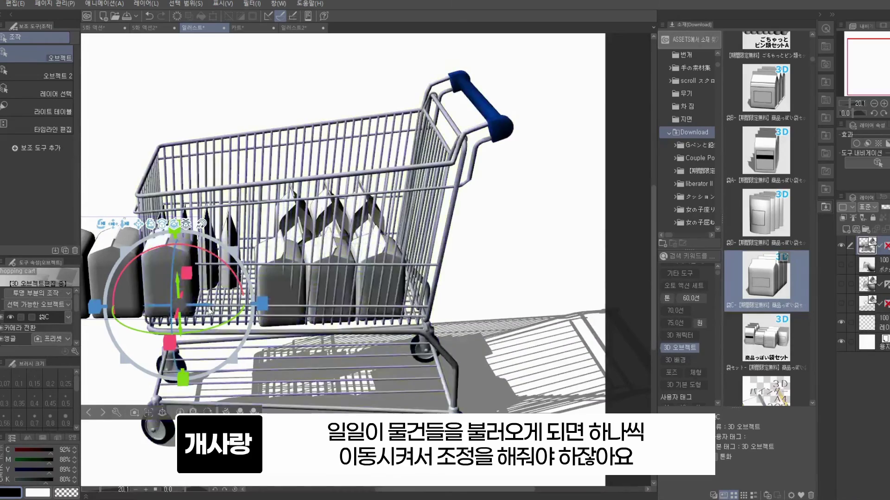
drag(209, 301, 267, 299)
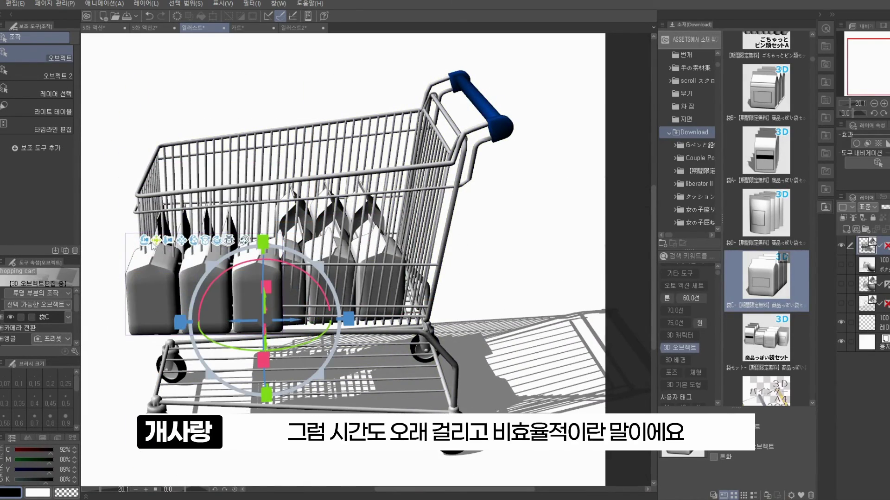
drag(143, 241, 259, 293)
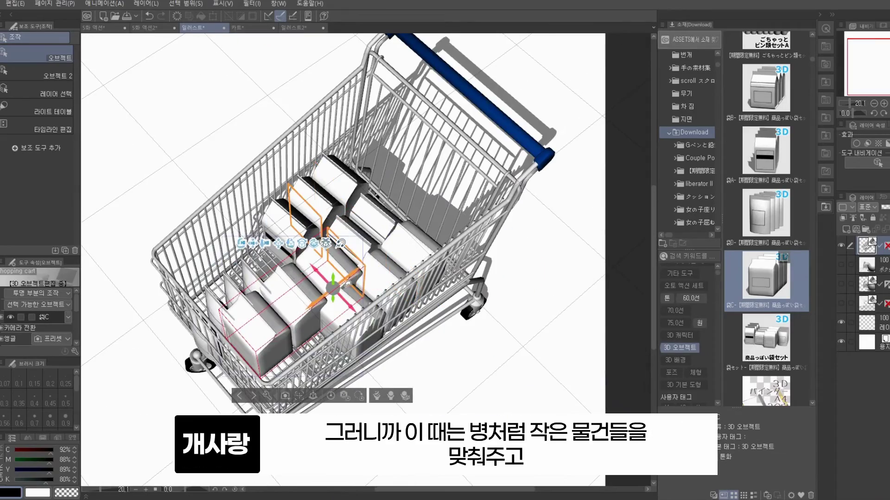
drag(227, 252, 283, 286)
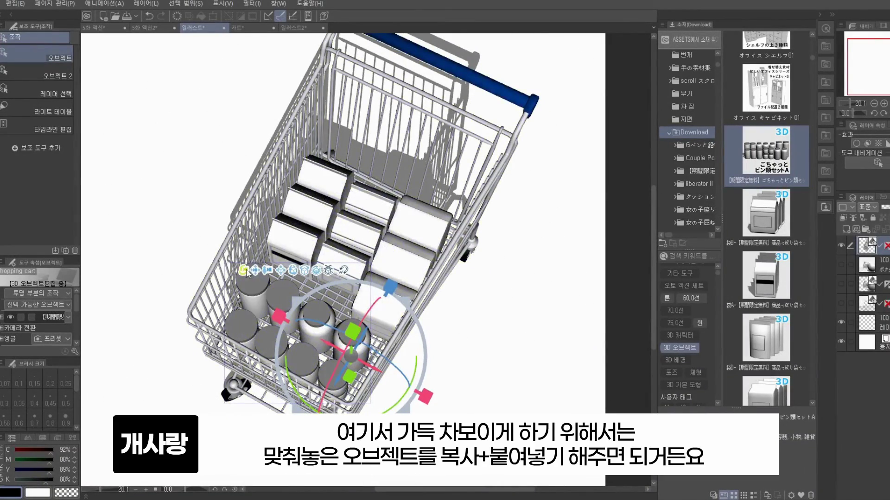
Step: Orbit the camera to the cart's side, identify the bottle set (ごちゃっとビン類セットA) in the object list and duplicate it
drag(244, 270, 202, 223)
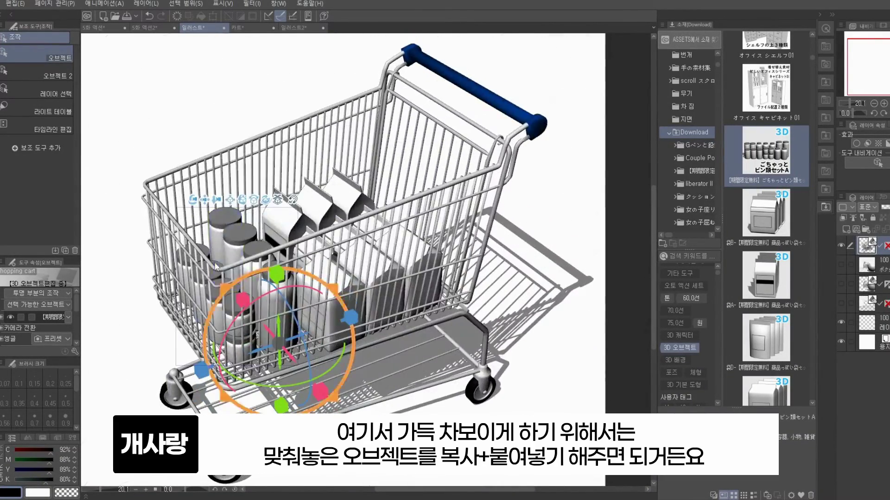
click(74, 352)
click(750, 266)
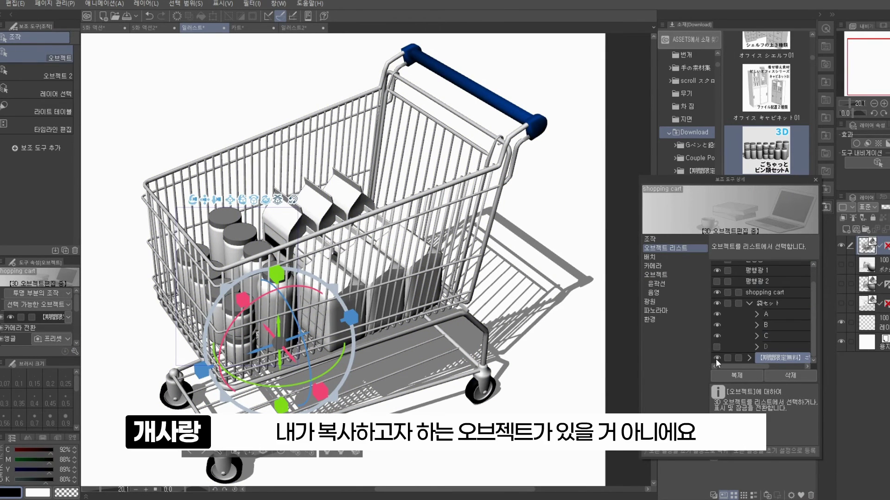
click(717, 359)
click(715, 358)
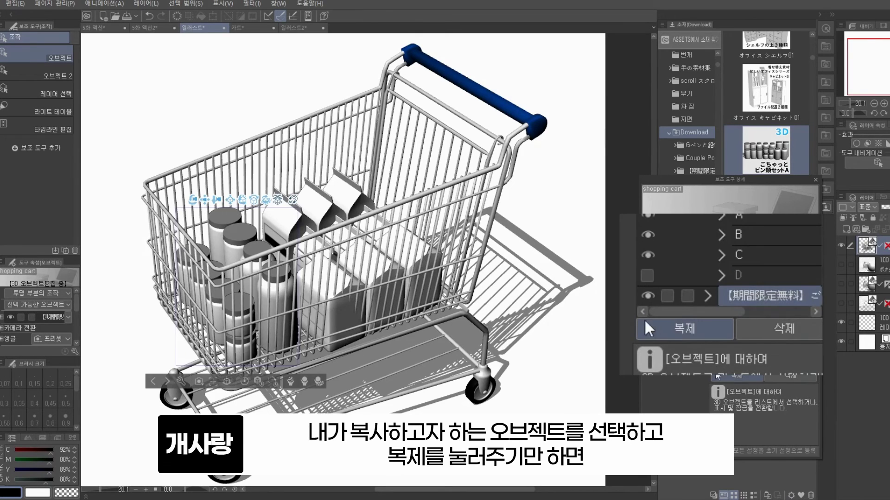
click(748, 378)
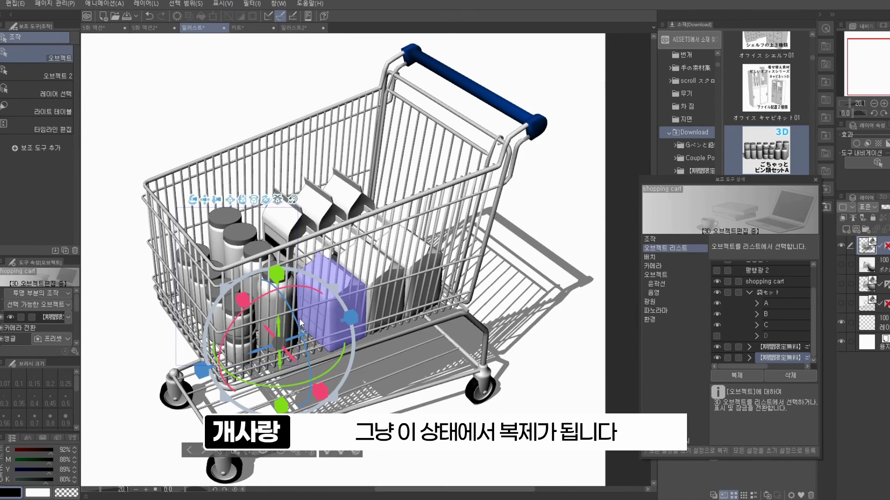
Step: Stack the duplicated bottle set, tilted, on top of the cart's contents and orbit the camera around to the cart's front
drag(299, 318, 312, 264)
click(356, 271)
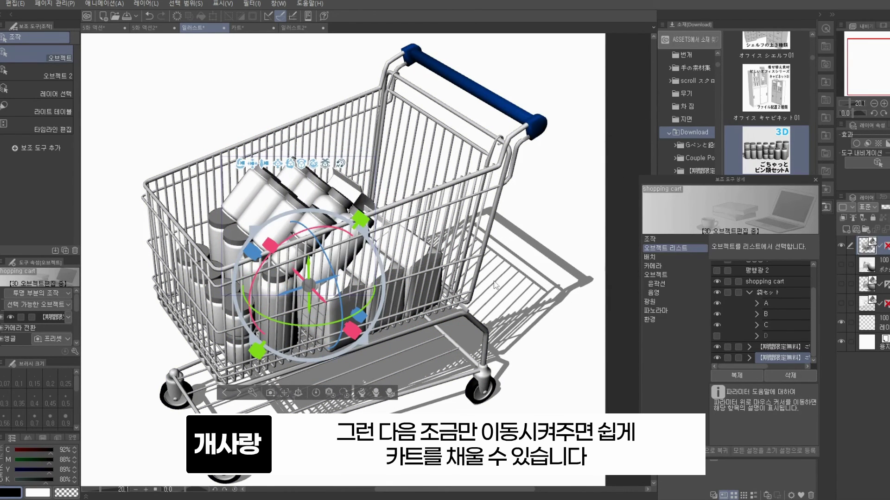
drag(240, 165, 269, 135)
mouse_move(269, 186)
mouse_down()
mouse_move(185, 149)
mouse_move(213, 190)
mouse_move(296, 169)
mouse_move(271, 172)
mouse_move(278, 176)
mouse_up()
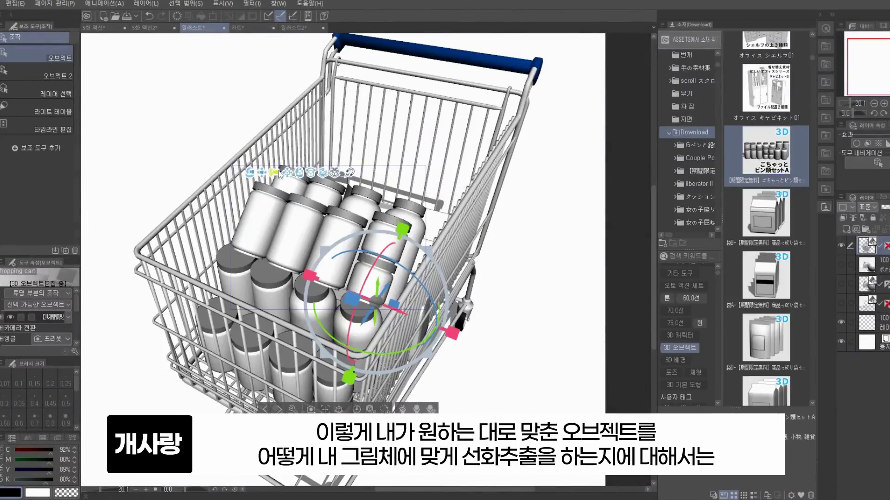
drag(254, 179, 277, 165)
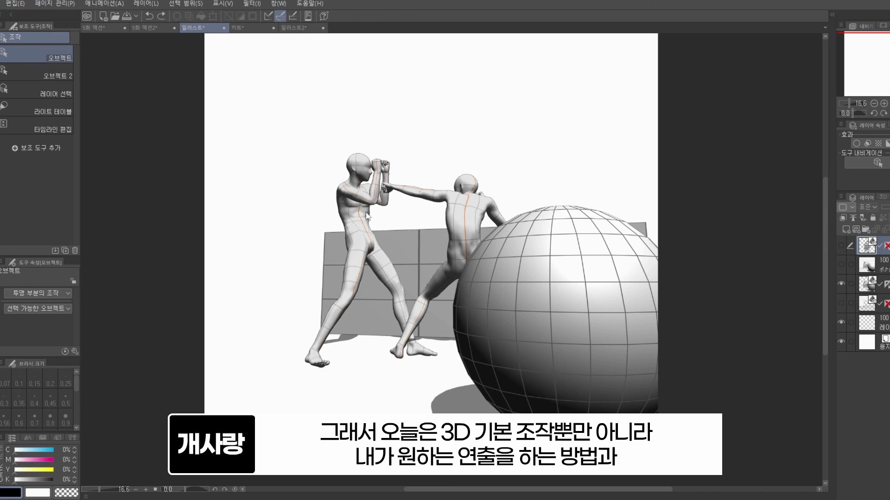
Step: Select the sphere in the boxing scene and orbit the camera to a higher view above the two figures
click(533, 260)
drag(483, 216, 465, 231)
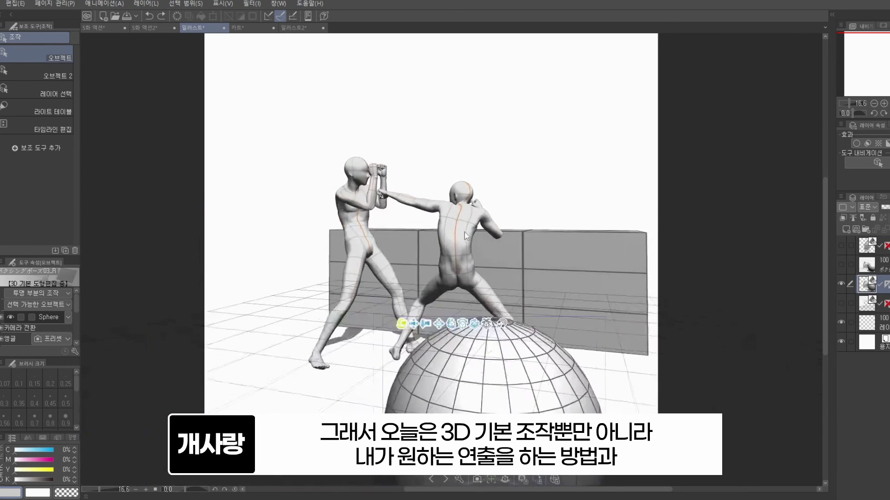